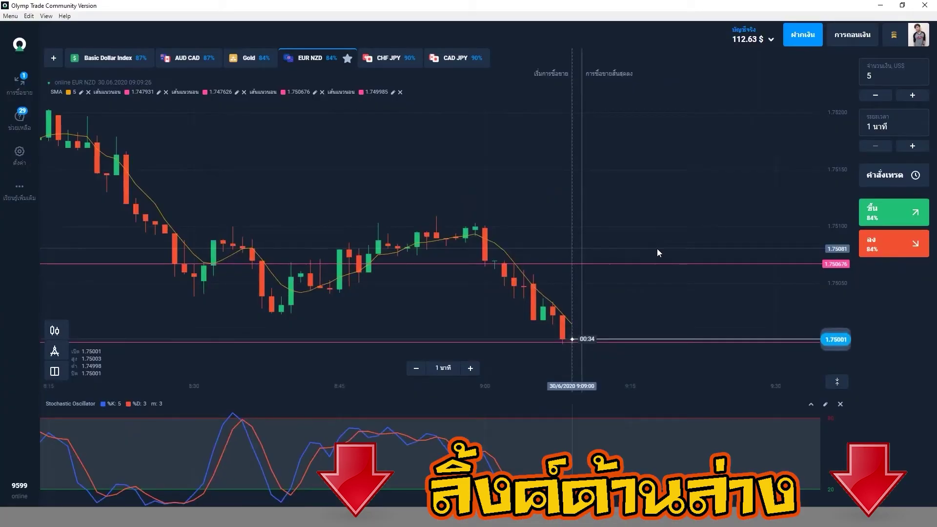
pyautogui.click(884, 215)
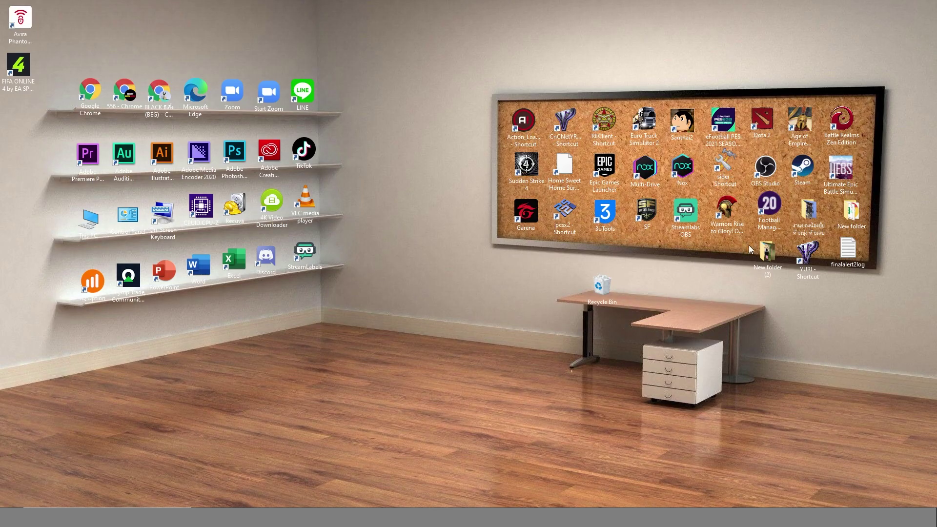
# Open New folder (2) from the desktop and place the photo S__8822971 into the blank Photoshop document.
pyautogui.doubleClick(766, 251)
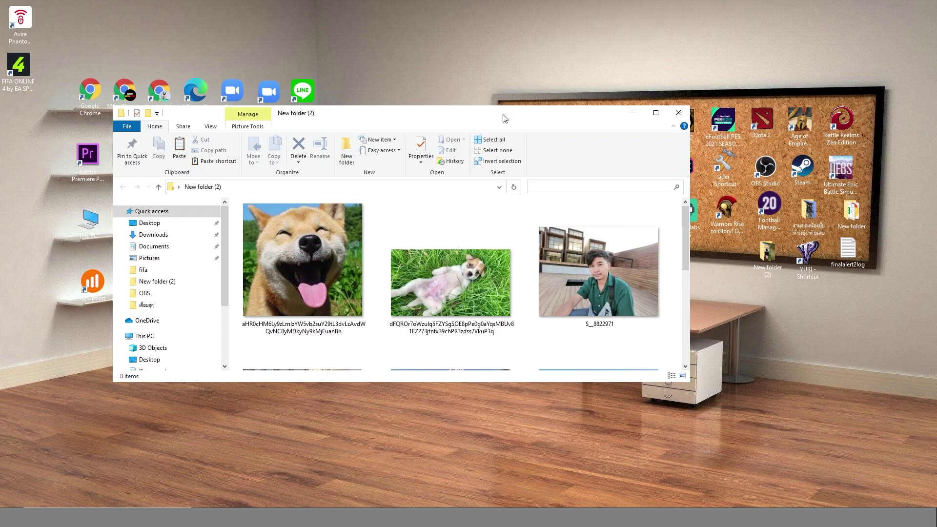
pyautogui.doubleClick(504, 118)
pyautogui.moveTo(449, 165); pyautogui.dragTo(391, 279)
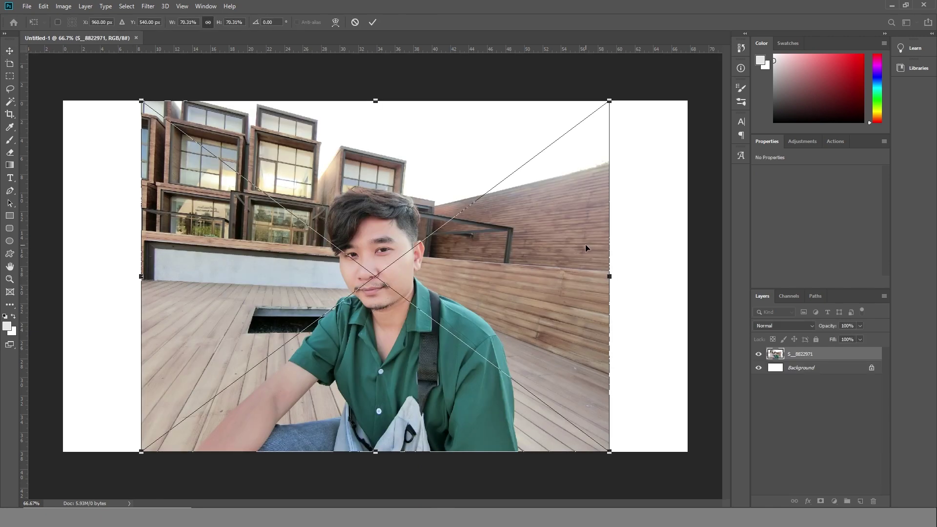
pyautogui.press('Return')
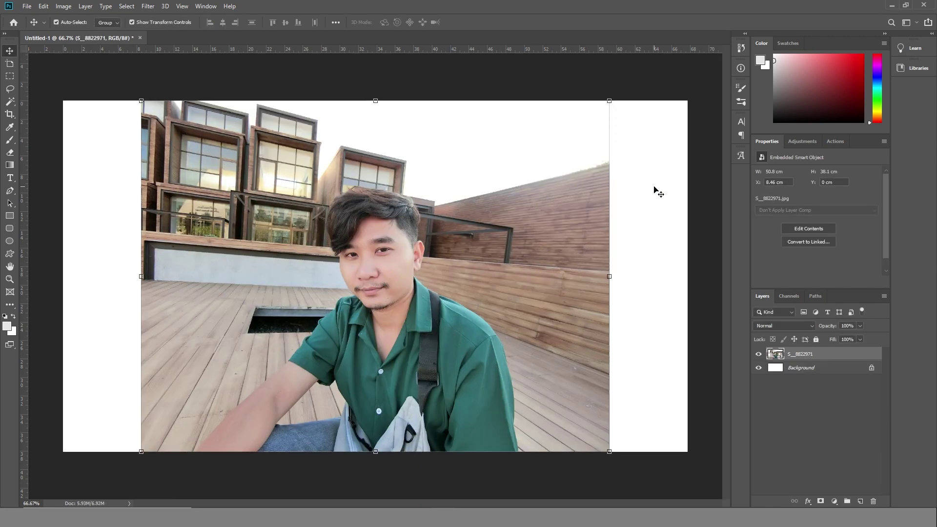
# Try the Magic Wand and the Eraser on the photo without a layer selected.
pyautogui.click(656, 192)
pyautogui.click(10, 101)
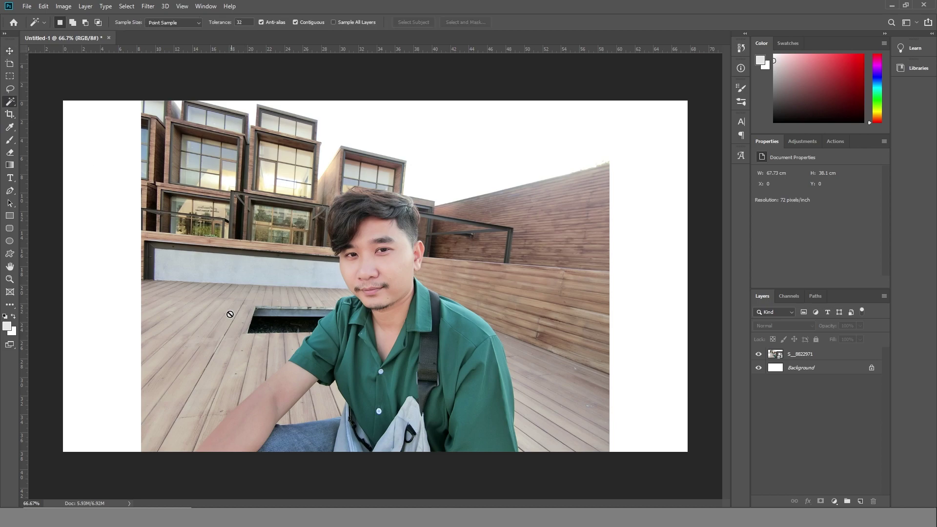
pyautogui.click(206, 262)
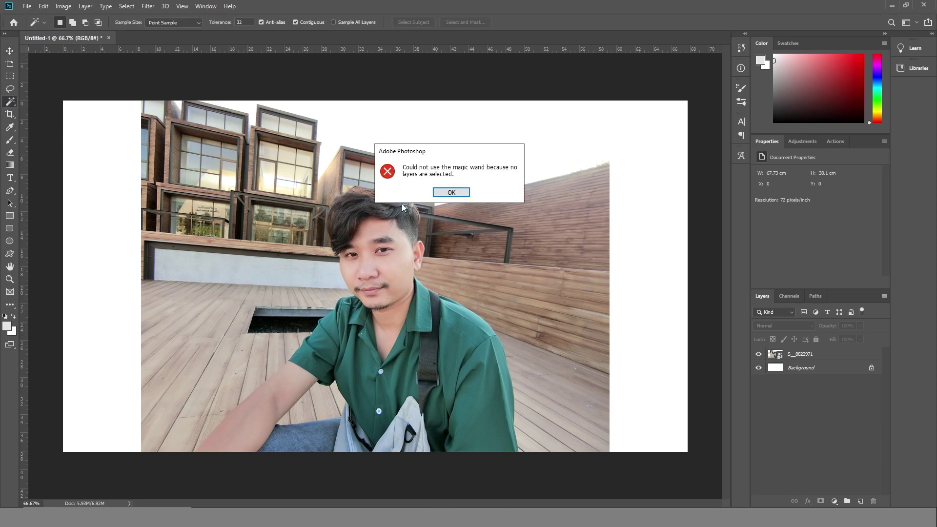
pyautogui.click(453, 193)
pyautogui.click(10, 152)
pyautogui.click(292, 220)
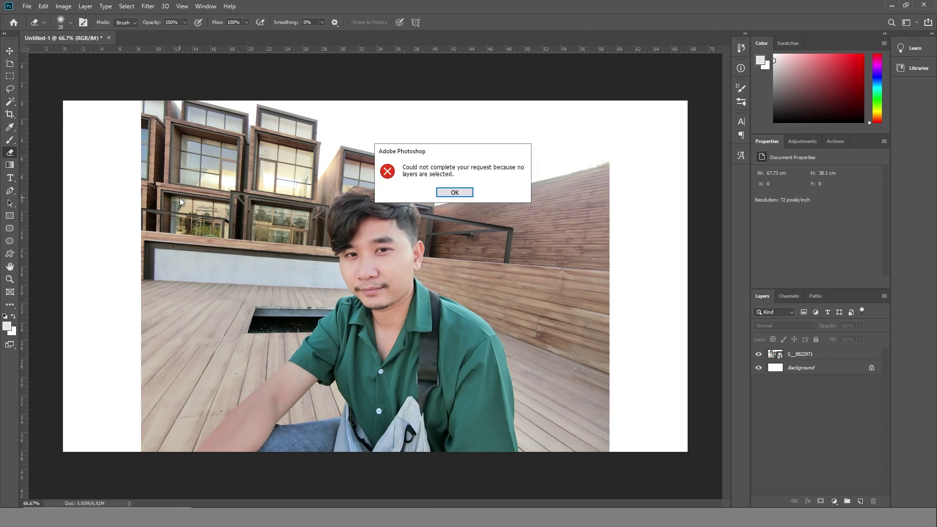
pyautogui.click(453, 193)
# Select the S__8822971 layer and rasterize the smart object.
pyautogui.click(833, 357)
pyautogui.click(223, 240)
pyautogui.click(451, 201)
# Use the Magic Wand to delete the floor area beside the man's shirt and the wall area inside the railing.
pyautogui.click(10, 102)
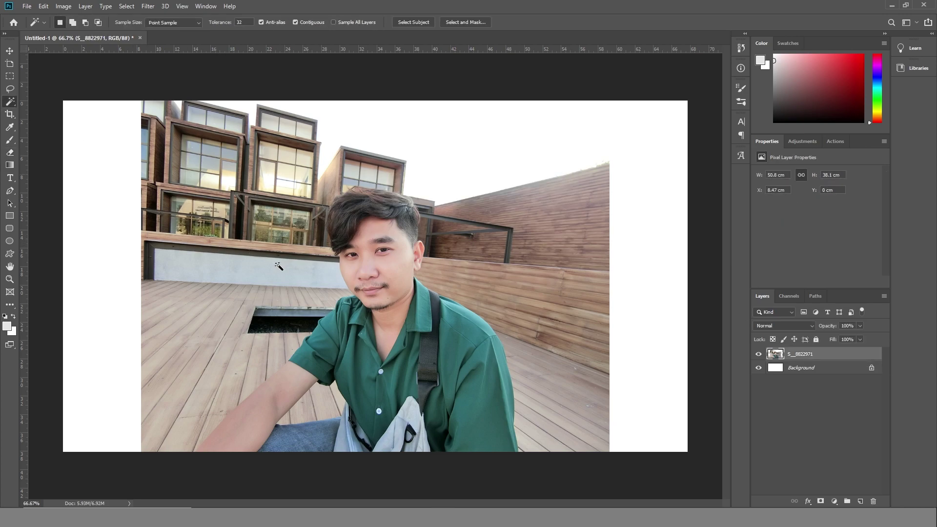
pyautogui.click(438, 212)
pyautogui.click(561, 420)
pyautogui.press('Delete')
pyautogui.click(494, 247)
pyautogui.press('Delete')
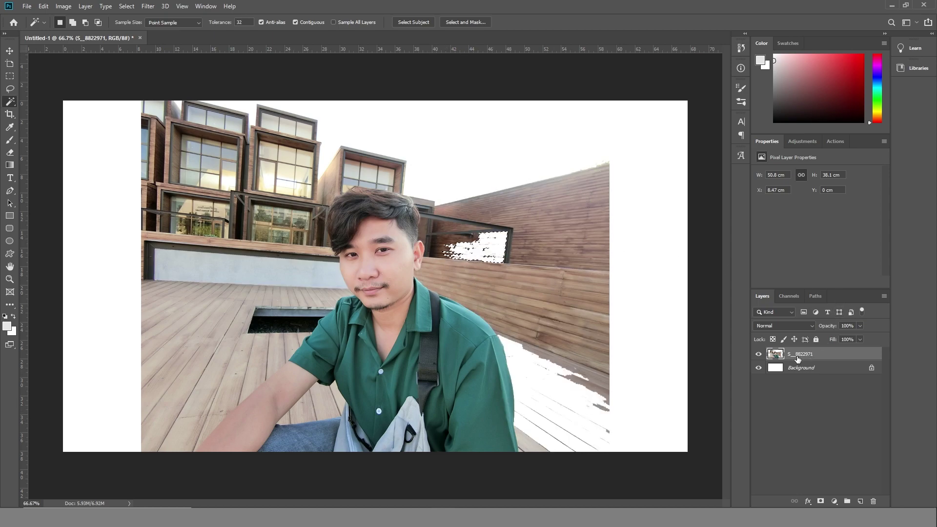
# Hide the white Background layer.
pyautogui.click(758, 368)
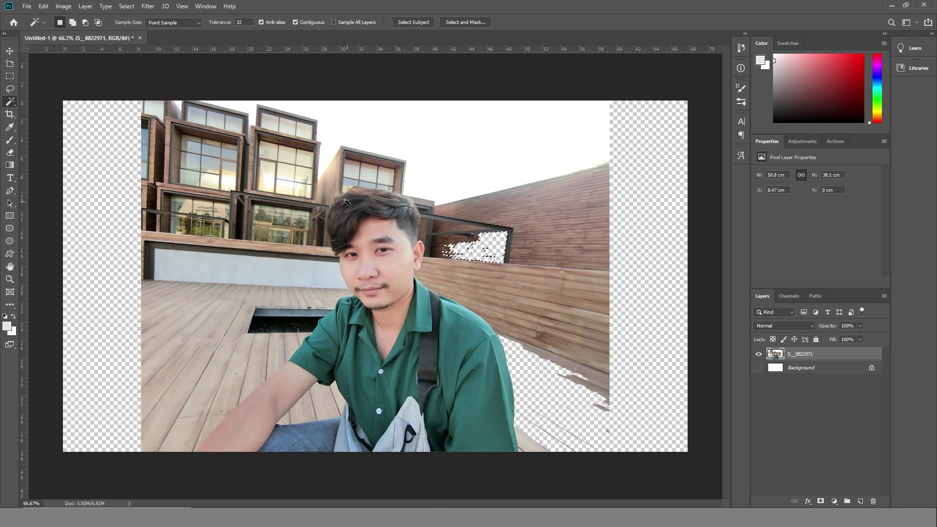
# Delete the sky, wooden floor, white wall, lower planks and the floor patches under the arm with the Magic Wand.
pyautogui.click(470, 174)
pyautogui.press('Delete')
pyautogui.click(268, 299)
pyautogui.press('Delete')
pyautogui.click(244, 268)
pyautogui.press('Delete')
pyautogui.click(541, 367)
pyautogui.press('Delete')
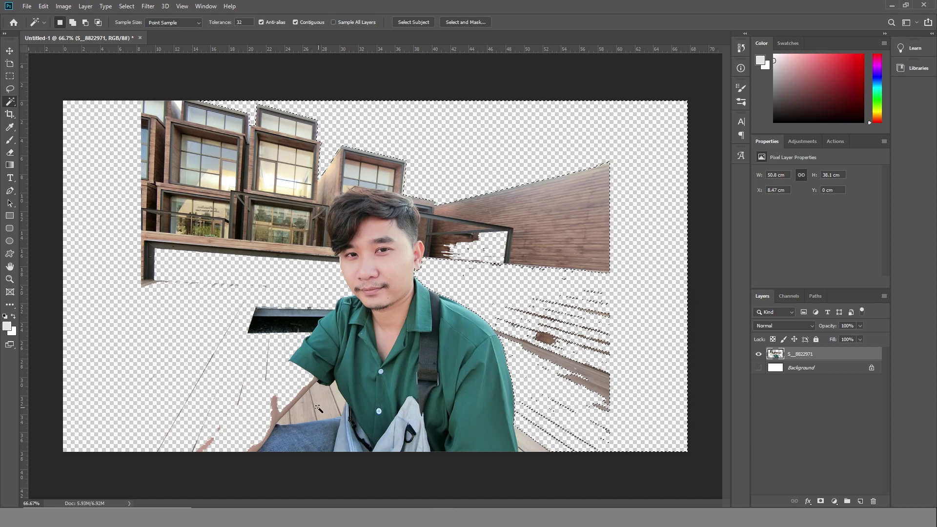
pyautogui.click(321, 400)
pyautogui.press('Delete')
pyautogui.click(295, 405)
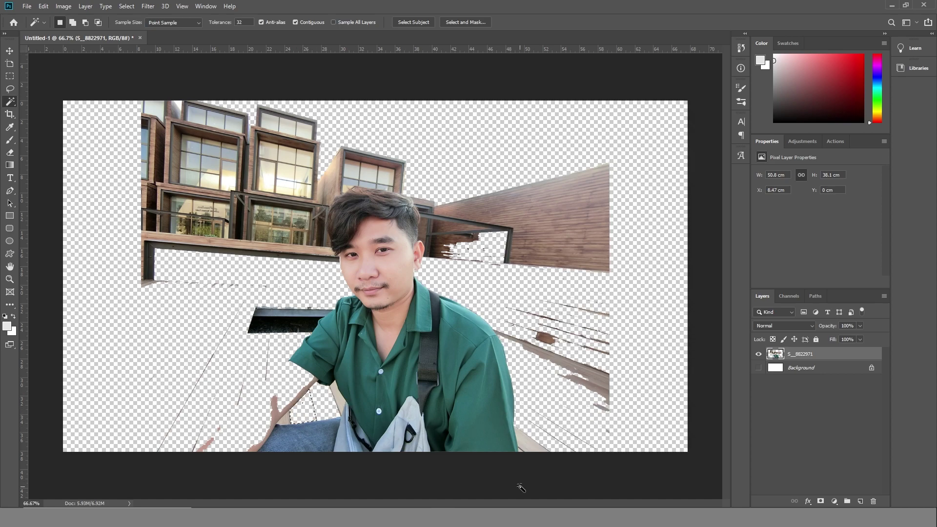
# Undo all the Magic Wand deletions to restore the full photo.
pyautogui.hotkey('ctrl', 'z')
pyautogui.hotkey('ctrl', 'z')
pyautogui.hotkey('ctrl', 'z')
pyautogui.hotkey('ctrl', 'z')
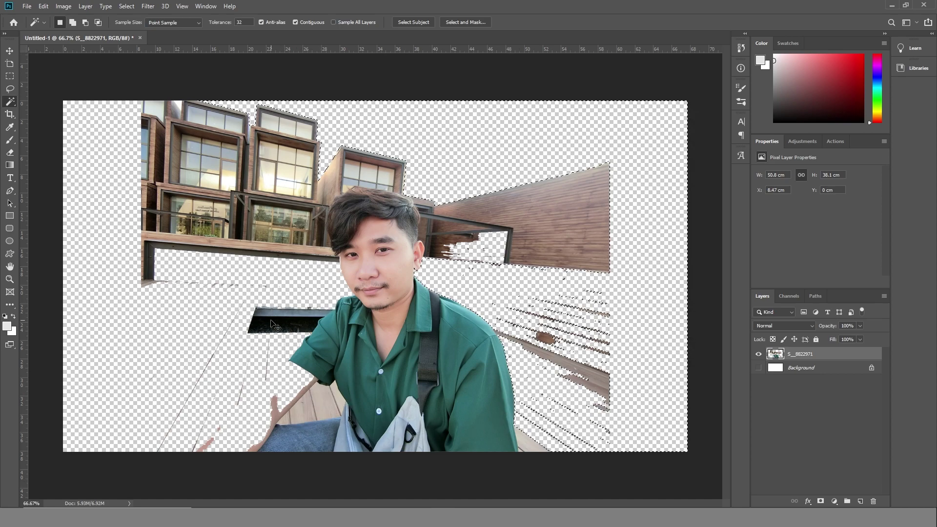
pyautogui.hotkey('ctrl', 'z')
pyautogui.hotkey('ctrl', 'z')
pyautogui.hotkey('ctrl', 'z')
pyautogui.hotkey('ctrl', 'z')
pyautogui.hotkey('ctrl', 'z')
pyautogui.hotkey('ctrl', 'z')
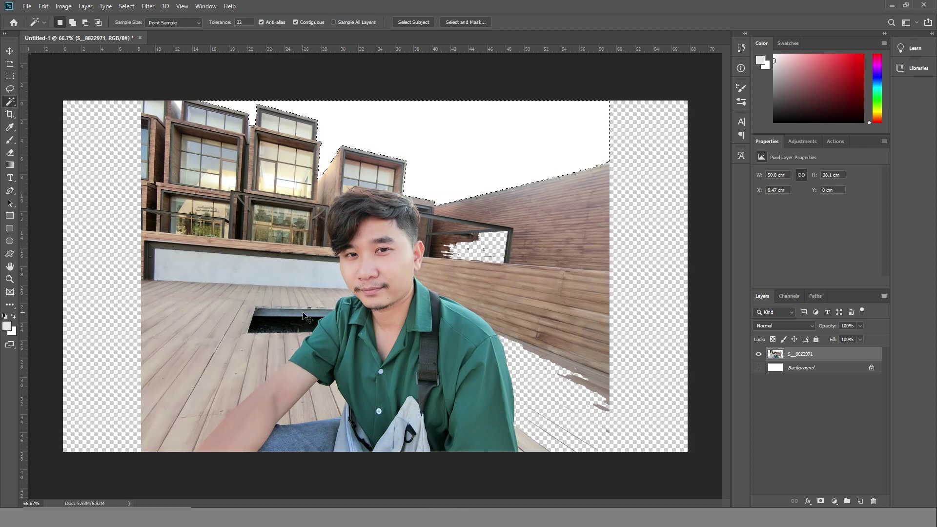
pyautogui.hotkey('ctrl', 'z')
pyautogui.hotkey('ctrl', 'z')
pyautogui.hotkey('ctrl', 'z')
pyautogui.hotkey('ctrl', 'z')
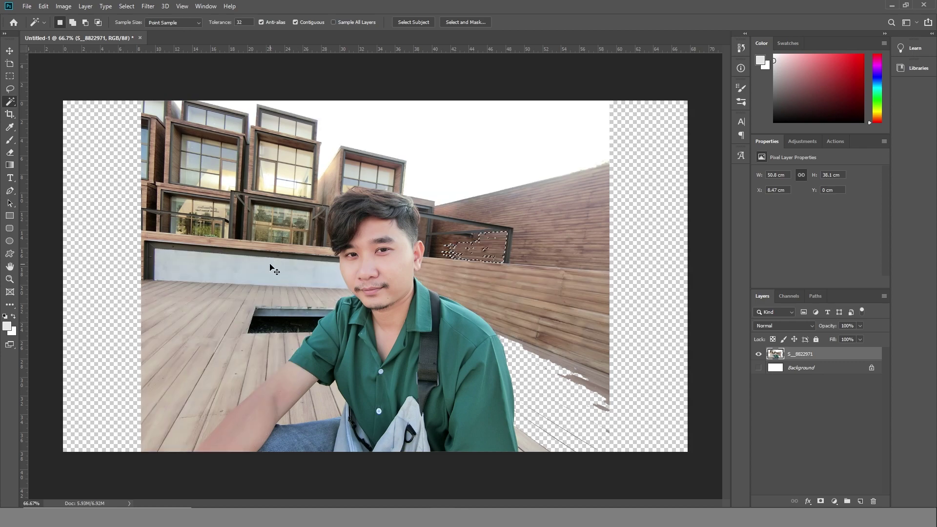
pyautogui.hotkey('ctrl', 'z')
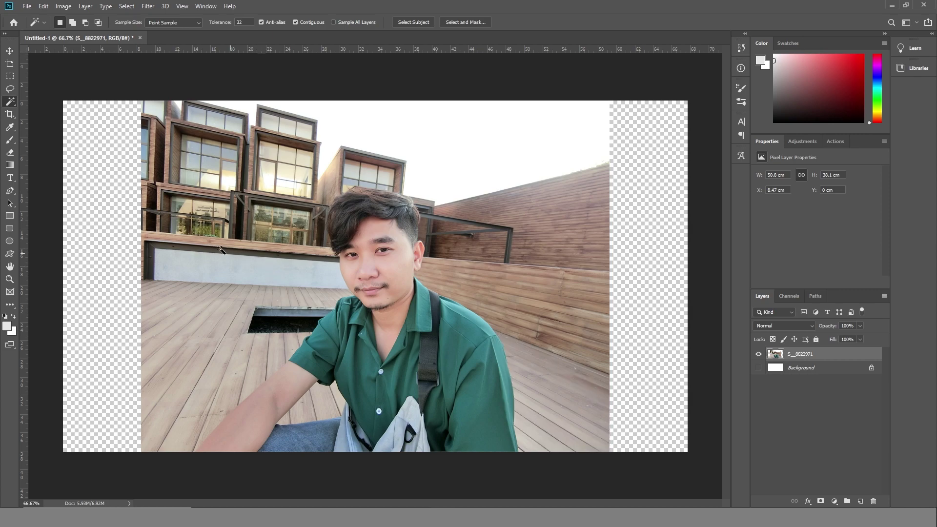
# Trace a Pen tool path from the man's chin up along his cheek and hair to above his head.
pyautogui.click(10, 191)
pyautogui.click(354, 295)
pyautogui.moveTo(339, 253); pyautogui.dragTo(344, 229)
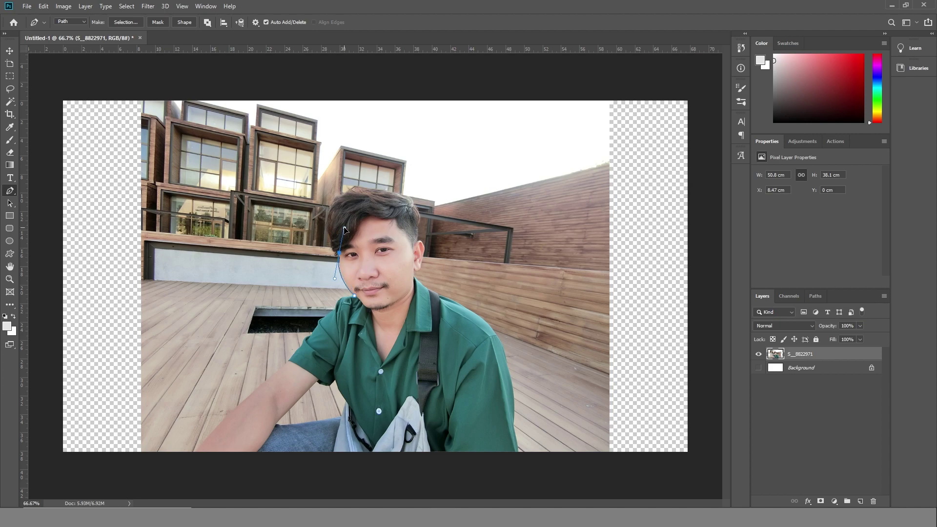
pyautogui.keyDown('alt'); pyautogui.click(339, 253); pyautogui.keyUp('alt')
pyautogui.click(331, 241)
pyautogui.click(329, 216)
pyautogui.moveTo(346, 191); pyautogui.dragTo(385, 143)
# Continue the path around the building and floor beside the man and close it at his chin.
pyautogui.click(385, 146)
pyautogui.click(321, 117)
pyautogui.click(204, 142)
pyautogui.click(161, 250)
pyautogui.click(174, 354)
pyautogui.click(197, 394)
pyautogui.click(285, 374)
pyautogui.click(355, 296)
# Convert the path to a selection, delete the background inside it, deselect, and switch to the Move tool.
pyautogui.rightClick(259, 299)
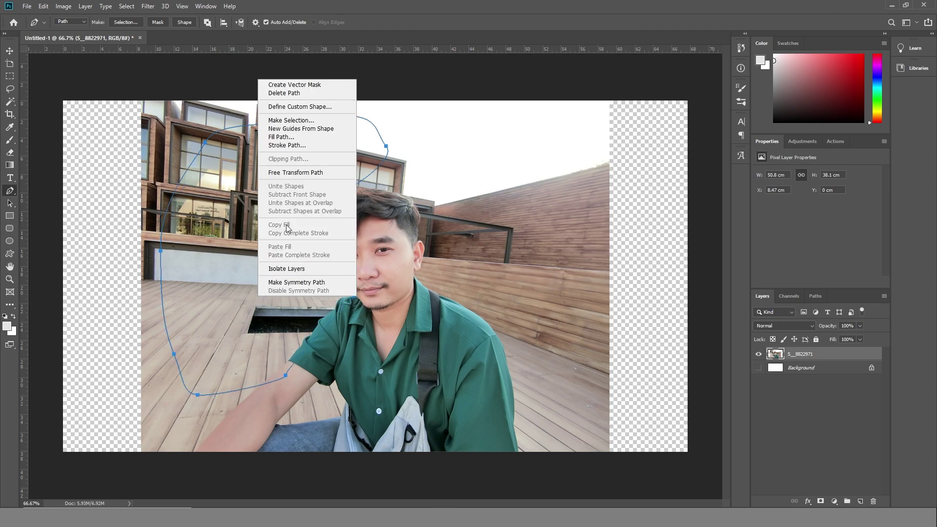
pyautogui.click(289, 120)
pyautogui.press('Return')
pyautogui.press('Delete')
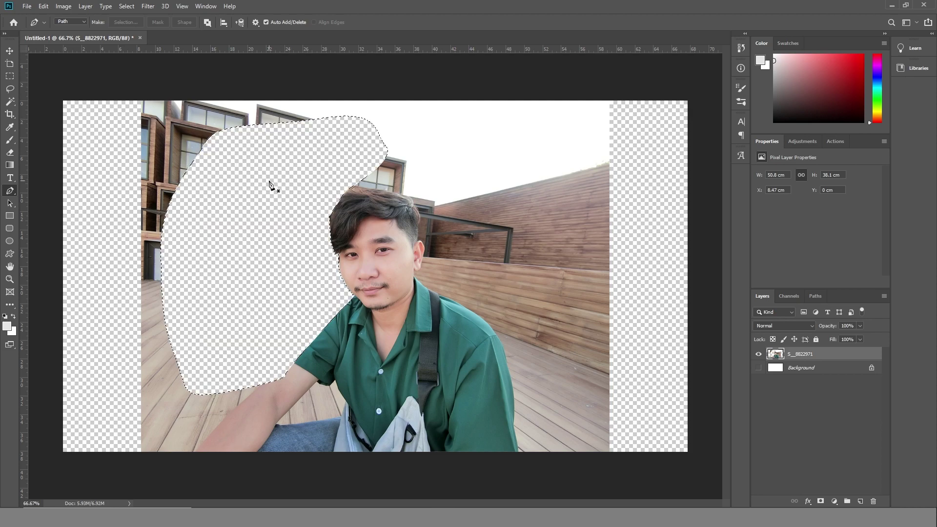
pyautogui.hotkey('ctrl', 'd')
pyautogui.click(10, 52)
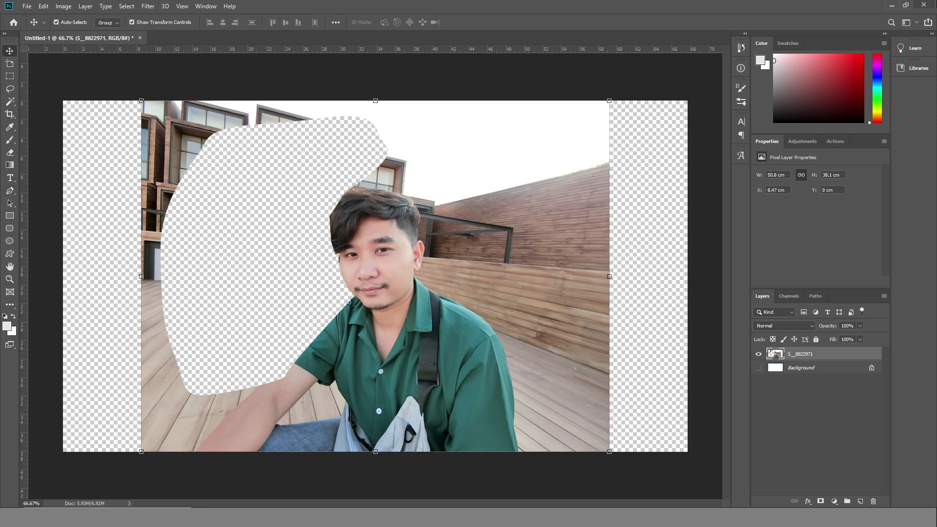
# Close the document without saving and switch to the remove.bg upload page in the browser.
pyautogui.click(923, 4)
pyautogui.click(465, 192)
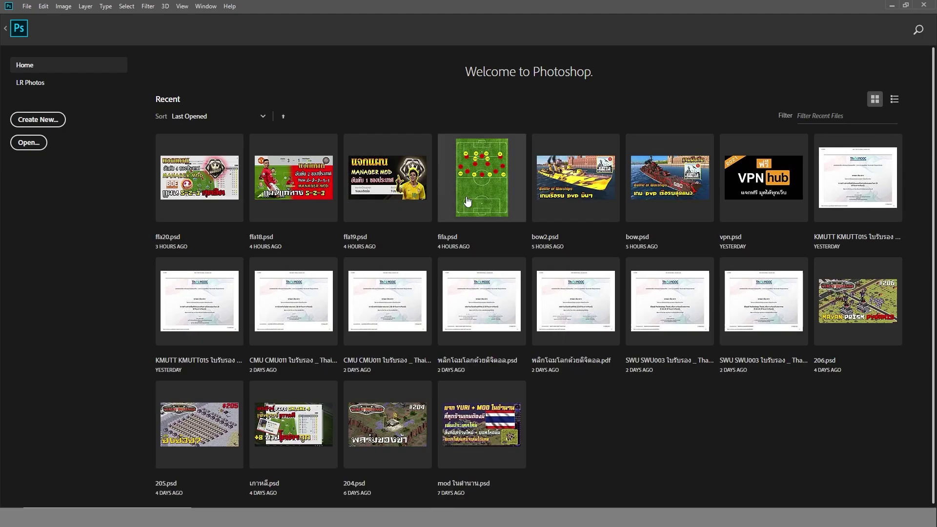
pyautogui.click(520, 311)
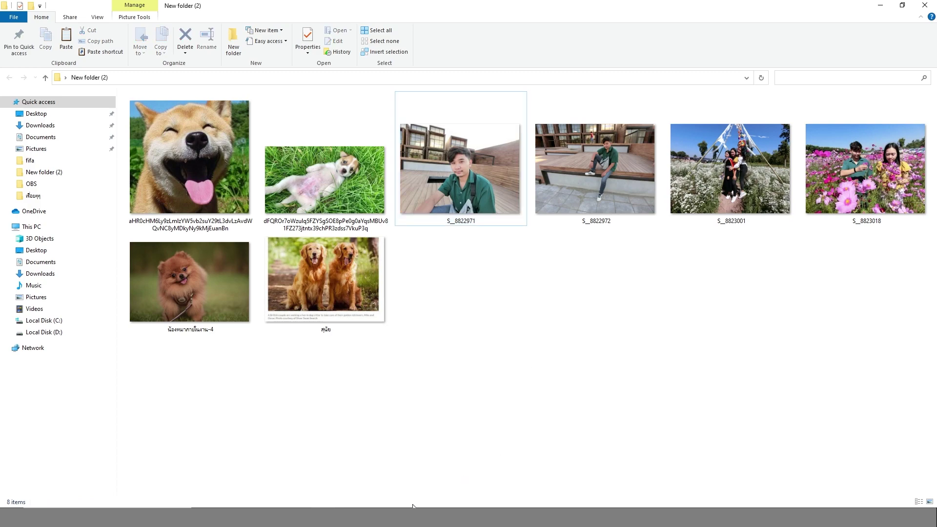
pyautogui.click(436, 474)
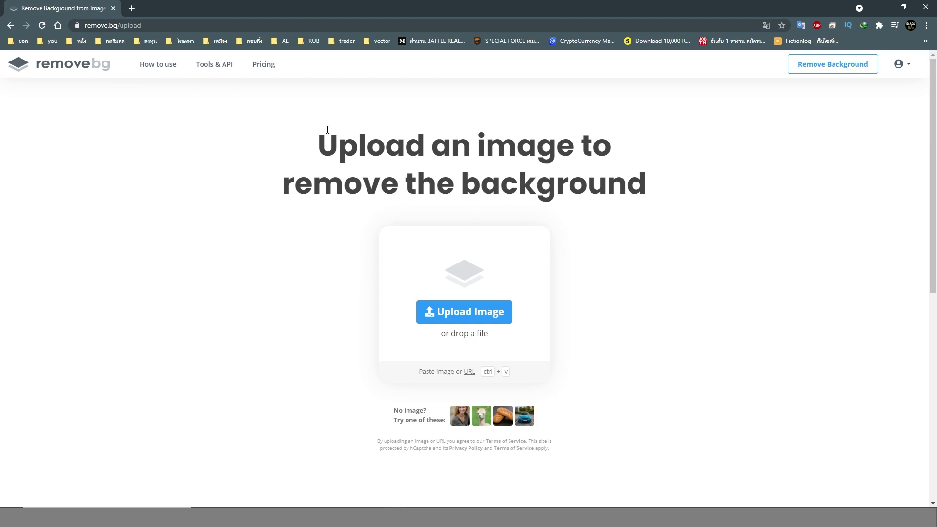
pyautogui.moveTo(319, 145); pyautogui.dragTo(485, 145)
pyautogui.click(485, 145)
pyautogui.scroll(-3, 463, 113)
pyautogui.scroll(3, 464, 117)
# Go to the remove.bg home page and upload the image S__8822971 for background removal.
pyautogui.click(58, 71)
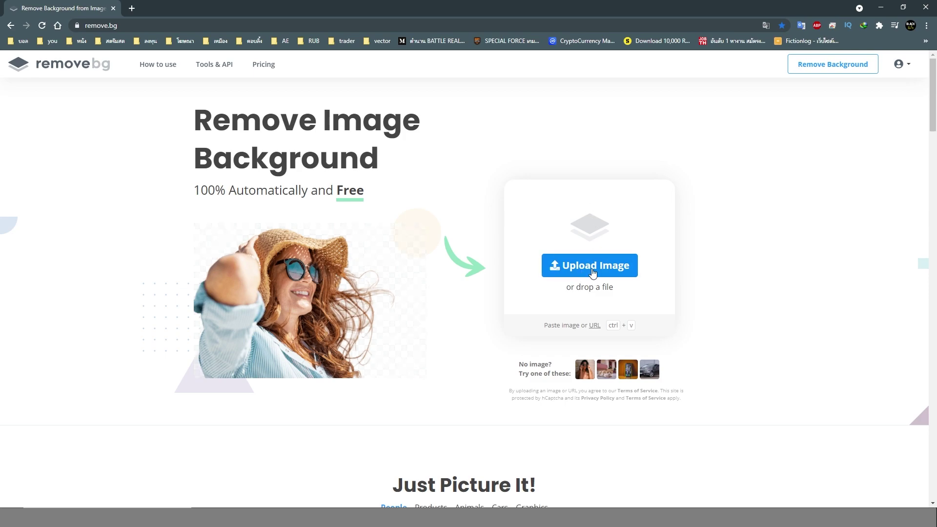
pyautogui.scroll(-1, 759, 255)
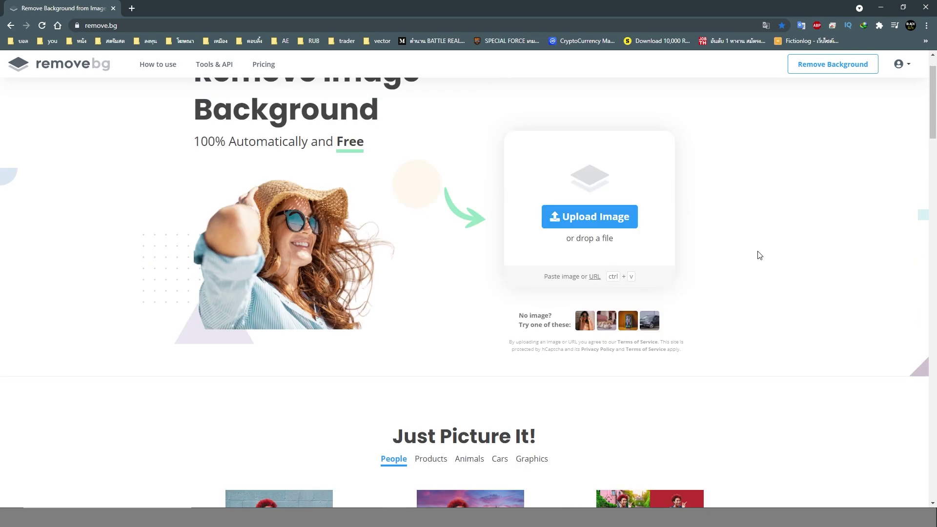
pyautogui.click(611, 224)
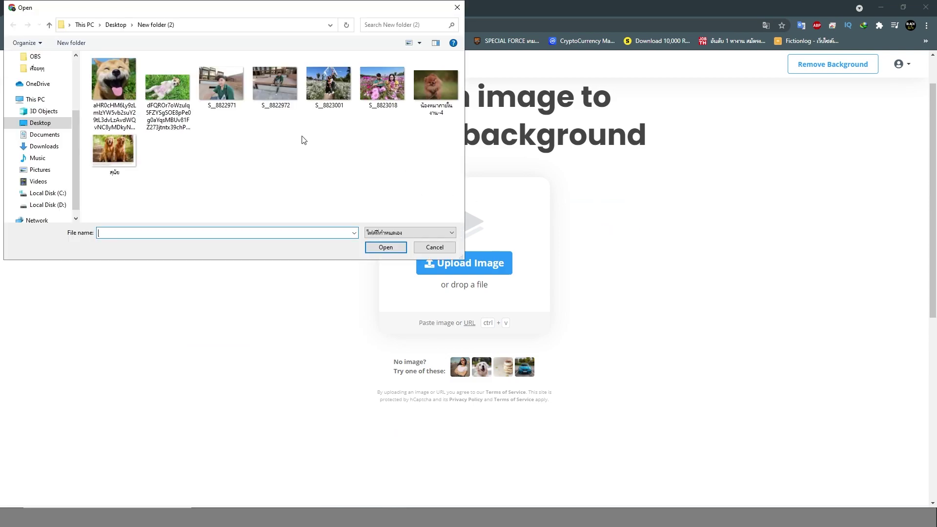
pyautogui.doubleClick(225, 83)
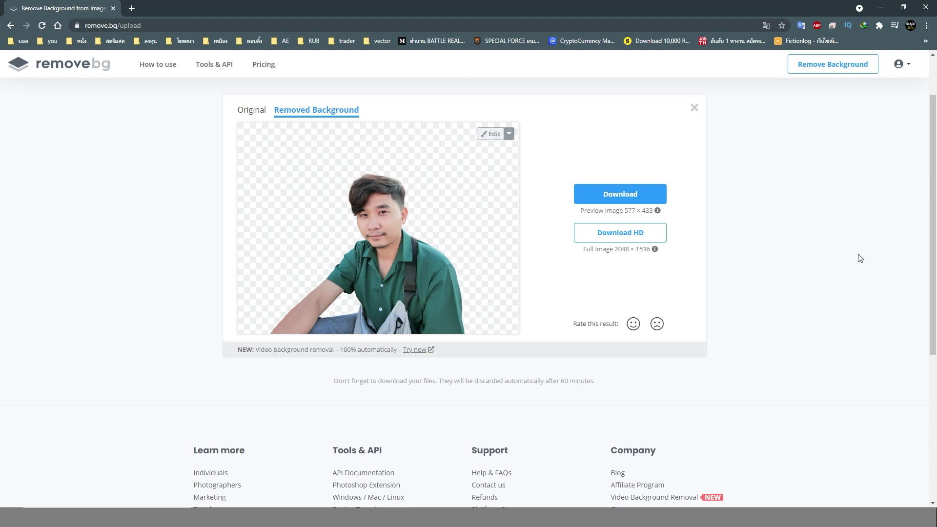
# Download the preview cutout and save it as the PNG image S__8822971-removebg-preview in New folder (2).
pyautogui.click(883, 5)
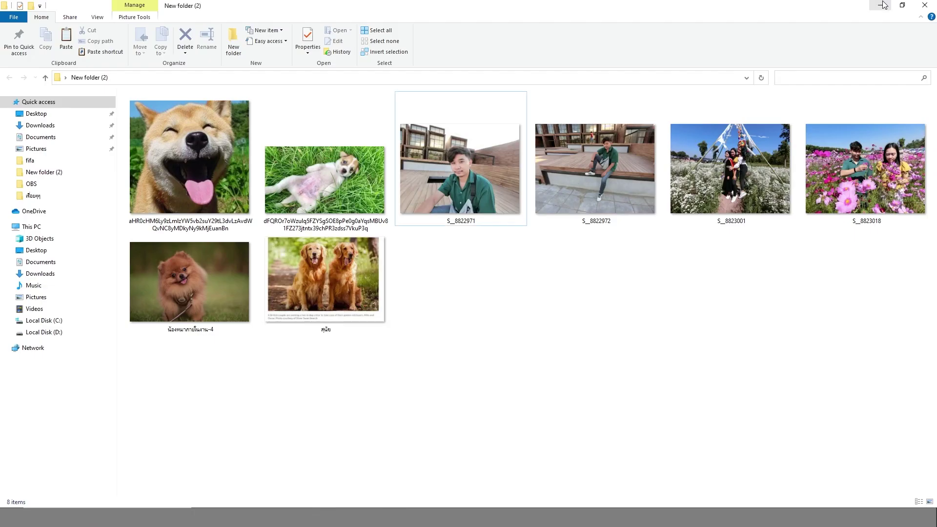
pyautogui.hotkey('alt', 'Tab')
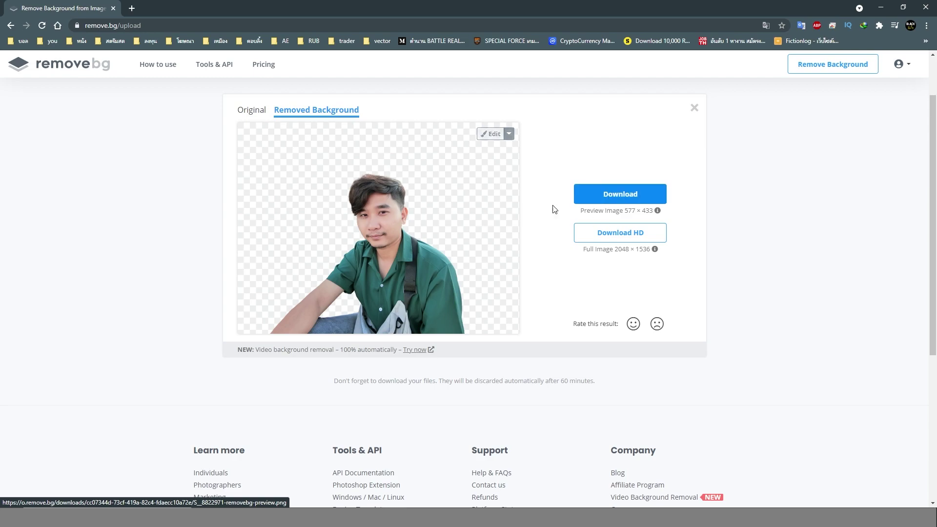
pyautogui.click(358, 237)
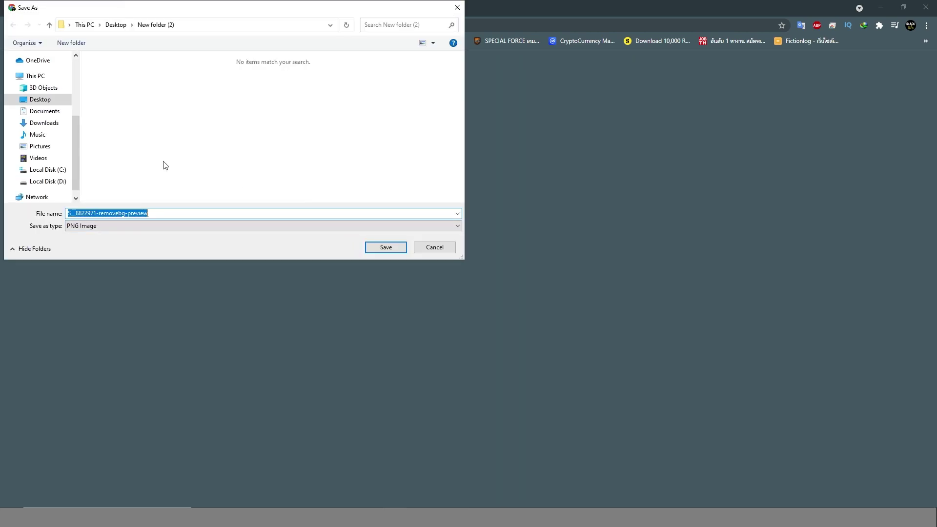
pyautogui.click(390, 253)
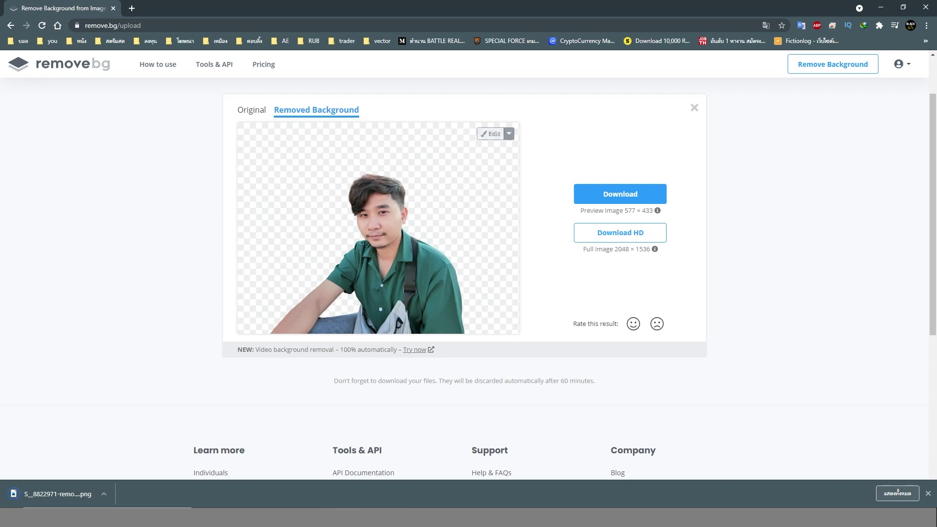
# Place S__8822971-removebg-preview from New folder (2) into the blank Photoshop document.
pyautogui.hotkey('alt', 'Tab')
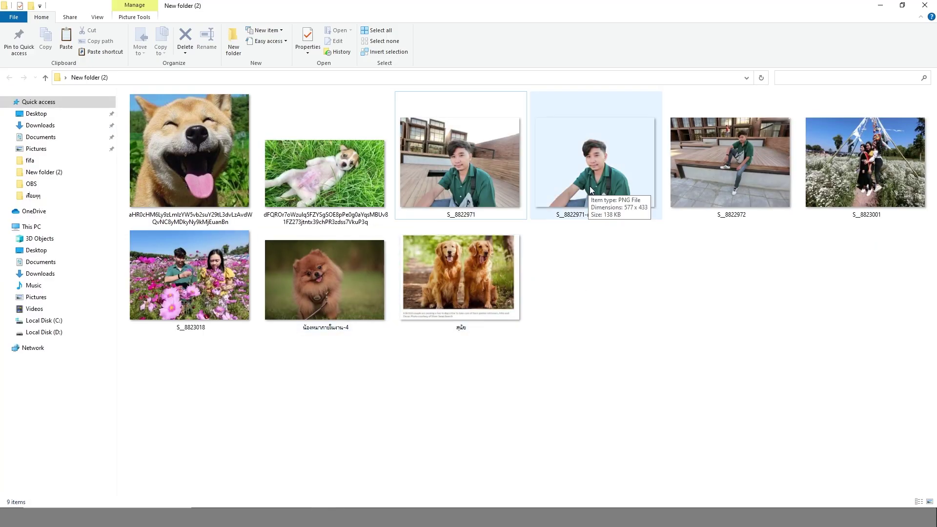
pyautogui.moveTo(598, 186); pyautogui.dragTo(369, 296)
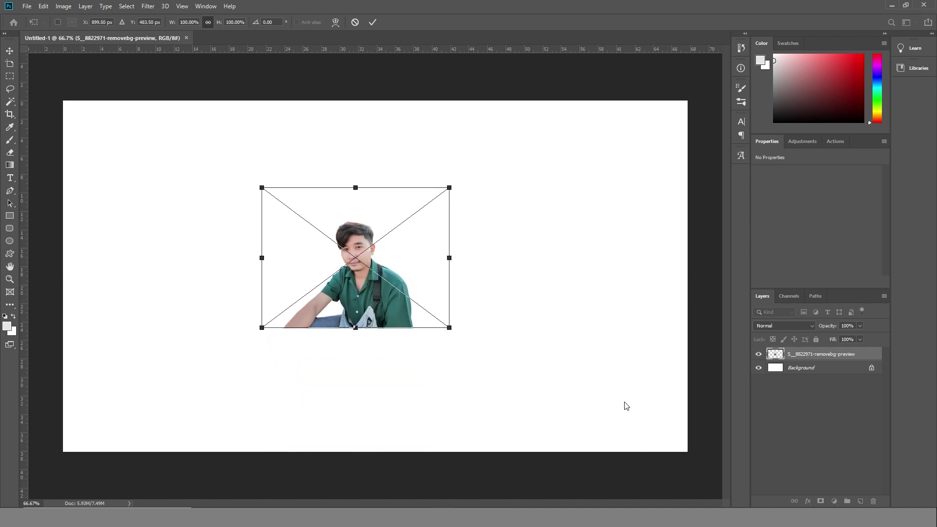
pyautogui.press('Return')
# Place the original photo S__8822971 from New folder (2) into the Photoshop document above the cutout.
pyautogui.hotkey('alt', 'Tab')
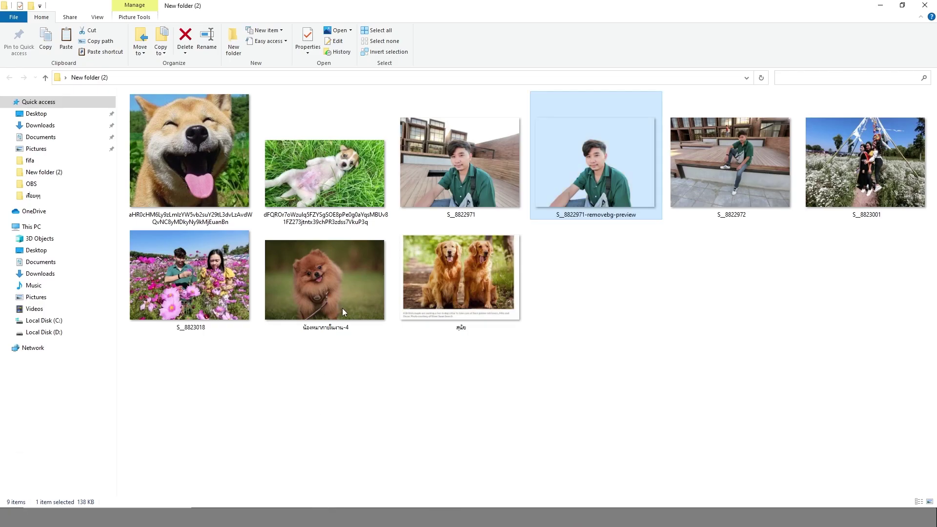
pyautogui.moveTo(452, 174); pyautogui.dragTo(394, 341)
pyautogui.moveTo(471, 361); pyautogui.dragTo(399, 358)
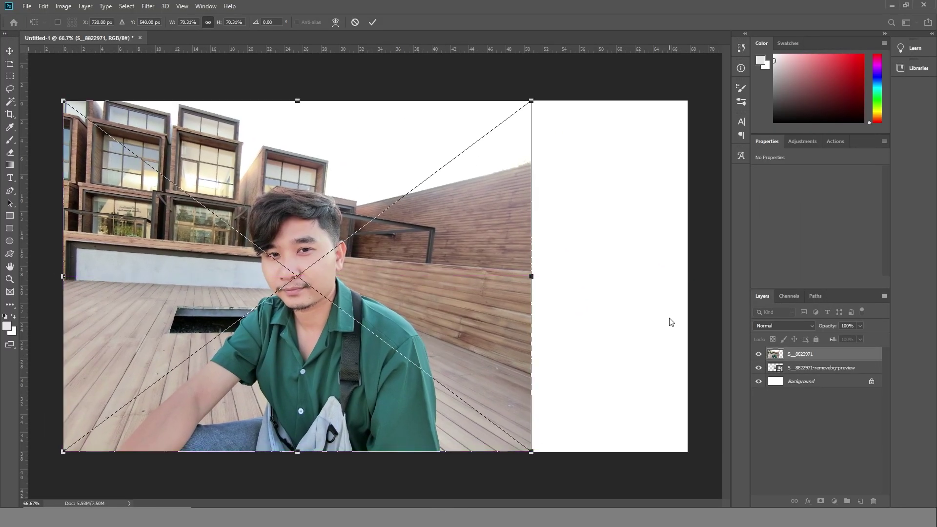
pyautogui.press('Return')
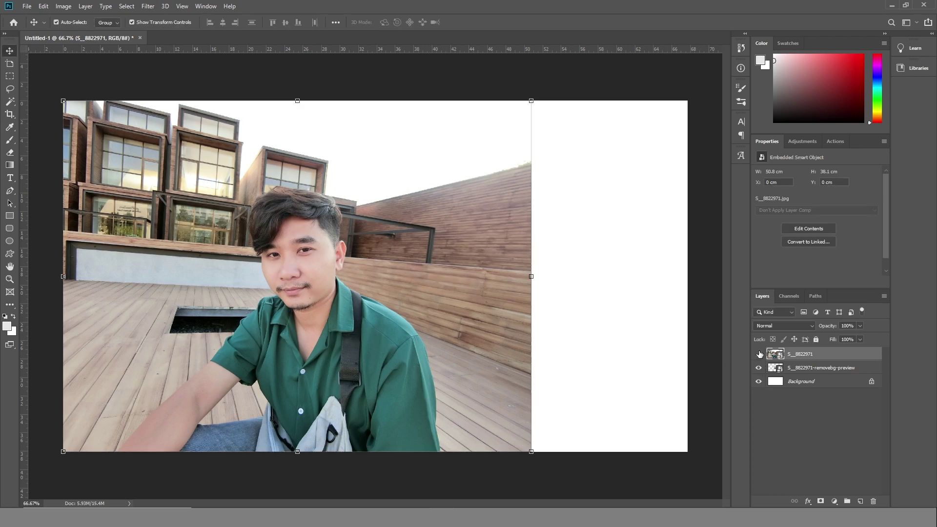
# Hide the S__8822971 photo layer, scale the cutout to about 24.7 × 20.4 cm and position it near the canvas's upper middle.
pyautogui.click(759, 353)
pyautogui.moveTo(371, 282); pyautogui.dragTo(408, 268)
pyautogui.moveTo(454, 320); pyautogui.dragTo(602, 427)
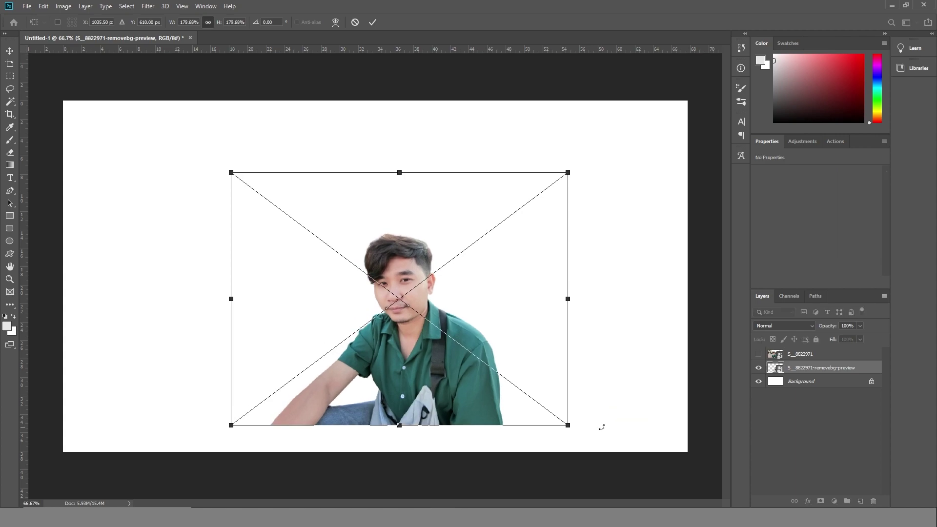
pyautogui.press('Escape')
pyautogui.moveTo(436, 399); pyautogui.dragTo(396, 303)
pyautogui.moveTo(461, 330); pyautogui.dragTo(489, 395)
pyautogui.moveTo(384, 305); pyautogui.dragTo(429, 323)
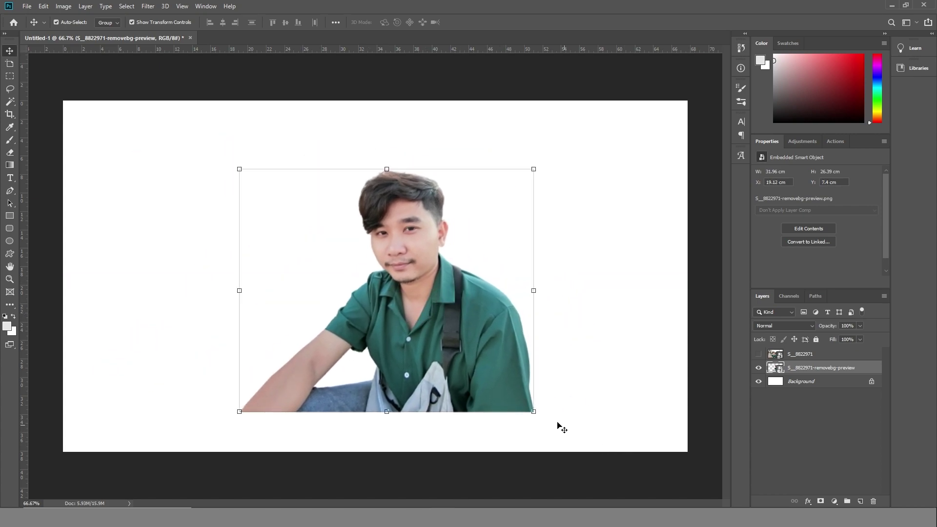
pyautogui.moveTo(537, 412); pyautogui.dragTo(503, 339)
pyautogui.moveTo(426, 297); pyautogui.dragTo(438, 272)
# Hide the white Background layer and add a magenta rectangle of about 1986 × 1166 px behind the cutout, covering the whole canvas.
pyautogui.click(758, 381)
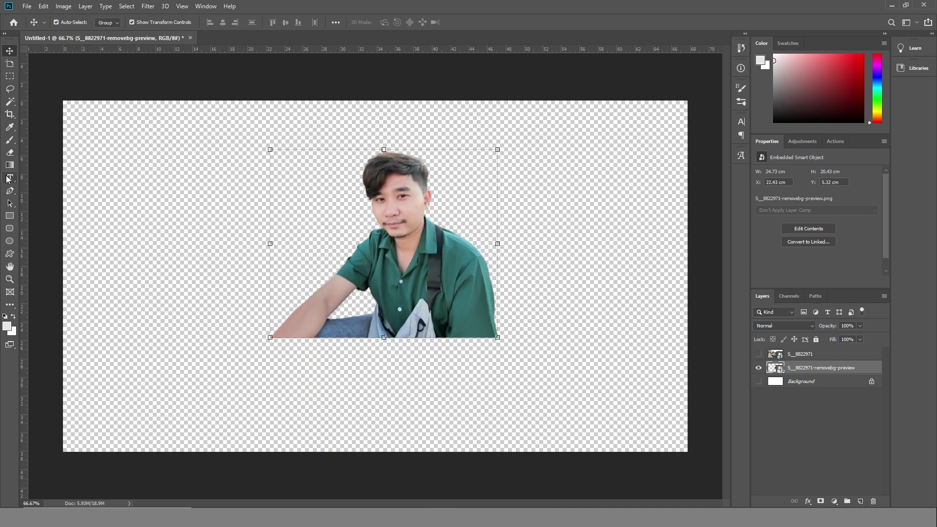
pyautogui.click(10, 215)
pyautogui.moveTo(47, 87); pyautogui.dragTo(693, 465)
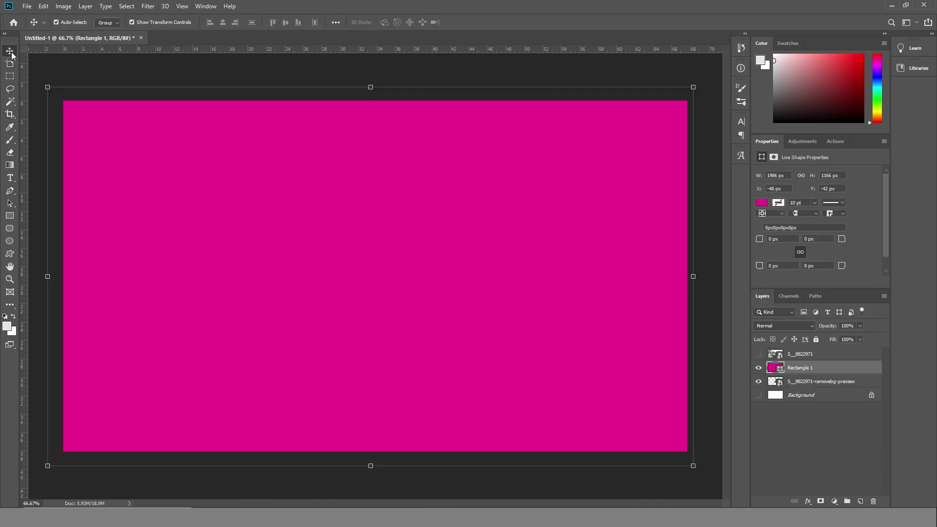
pyautogui.moveTo(789, 367); pyautogui.dragTo(767, 388)
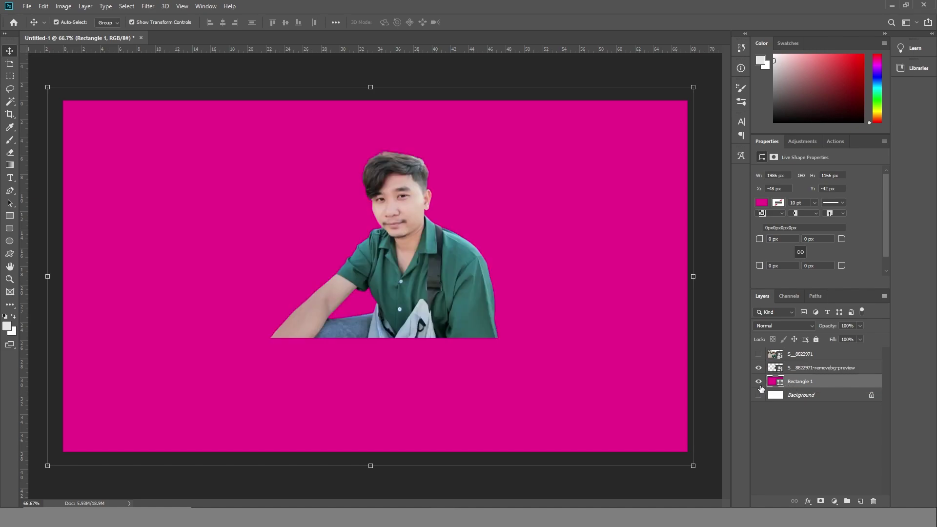
# Move the cutout to about X 18.7 cm, Y 8.3 cm on the magenta backdrop and inspect its edges.
pyautogui.moveTo(453, 275); pyautogui.dragTo(390, 275)
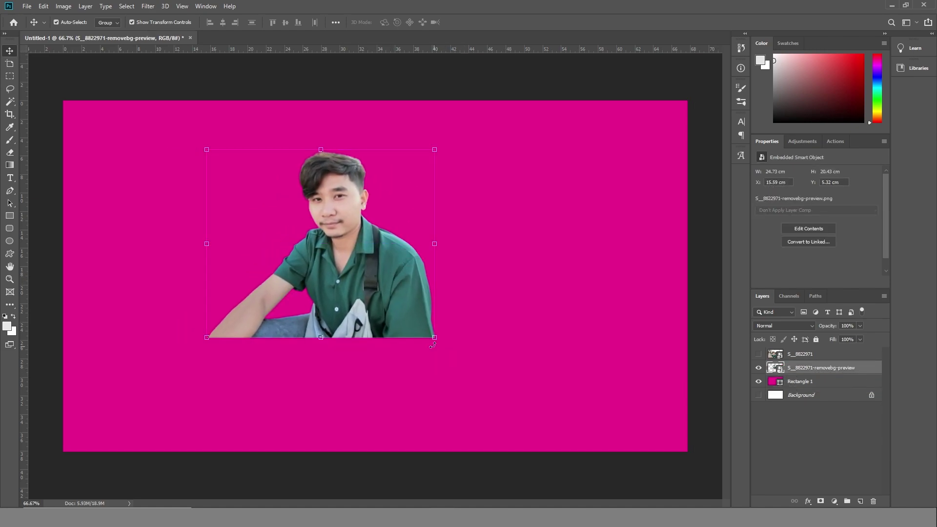
pyautogui.hotkey('ctrl', 't')
pyautogui.moveTo(448, 344); pyautogui.dragTo(471, 368)
pyautogui.press('Return')
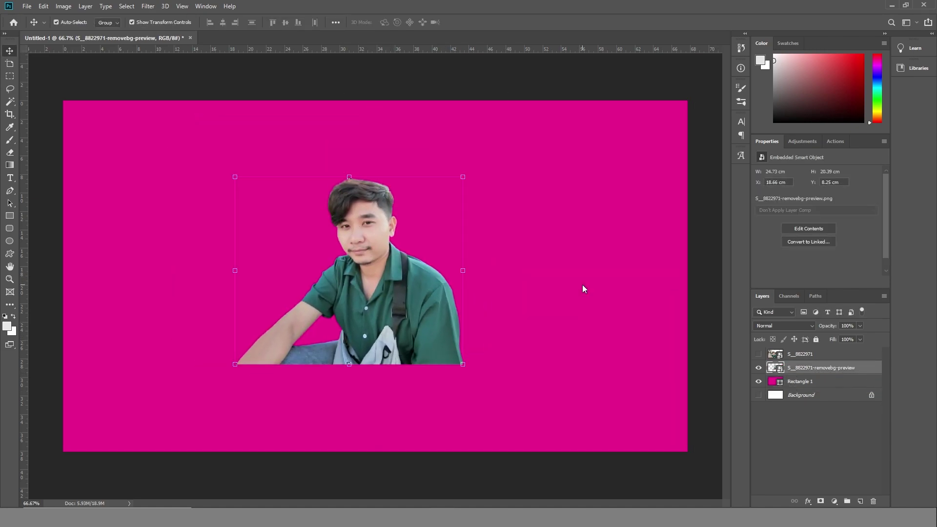
pyautogui.scroll(4, 355, 183)
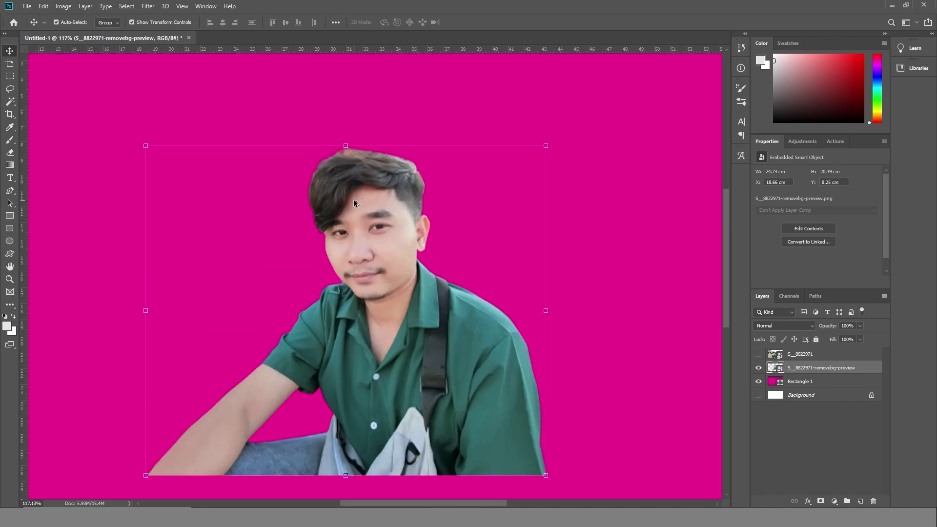
pyautogui.scroll(-1, 353, 197)
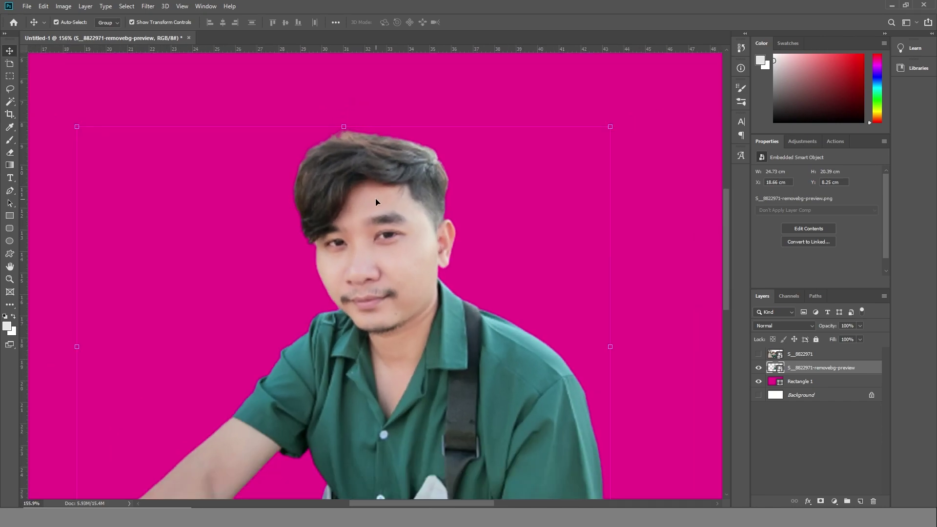
pyautogui.scroll(-5, 376, 202)
# Switch to remove.bg in the browser, check the HD download option for the cutout and open the credit pricing page.
pyautogui.moveTo(442, 517)
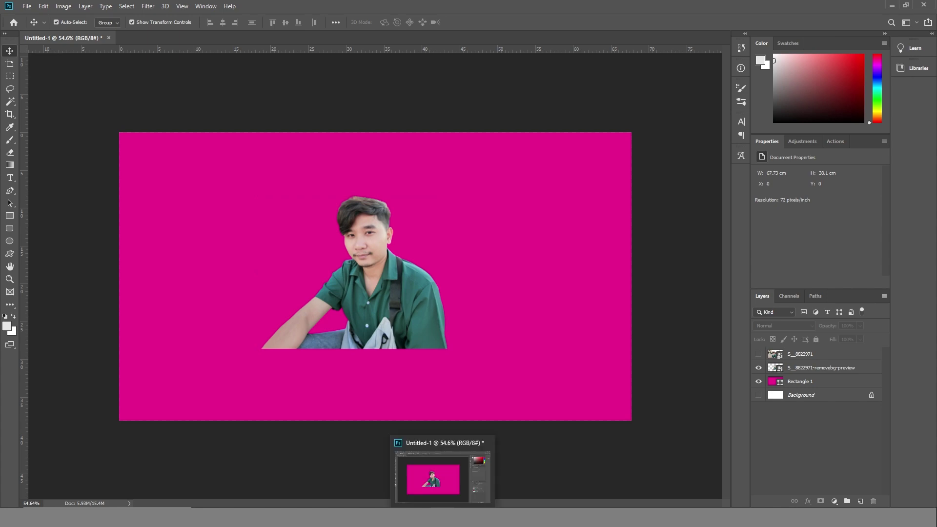
pyautogui.hotkey('alt', 'Tab')
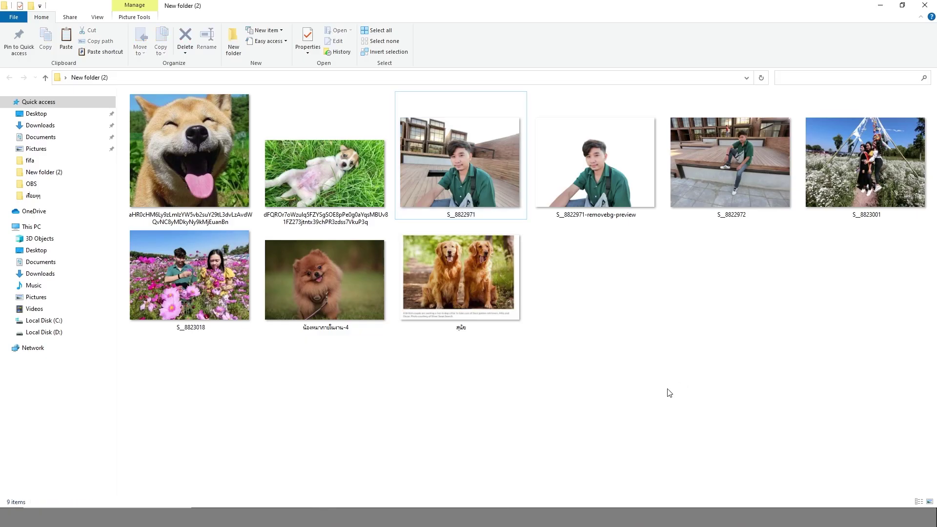
pyautogui.moveTo(397, 517)
pyautogui.click(447, 472)
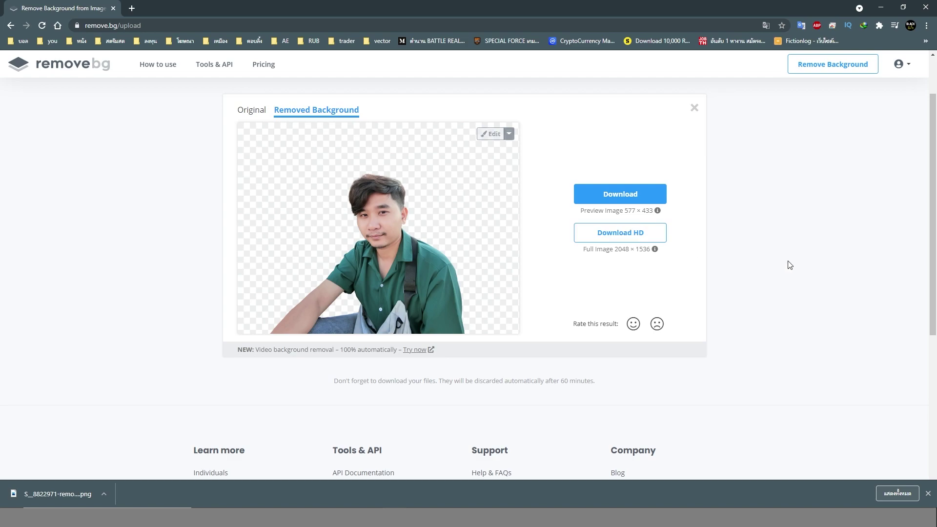
pyautogui.click(599, 230)
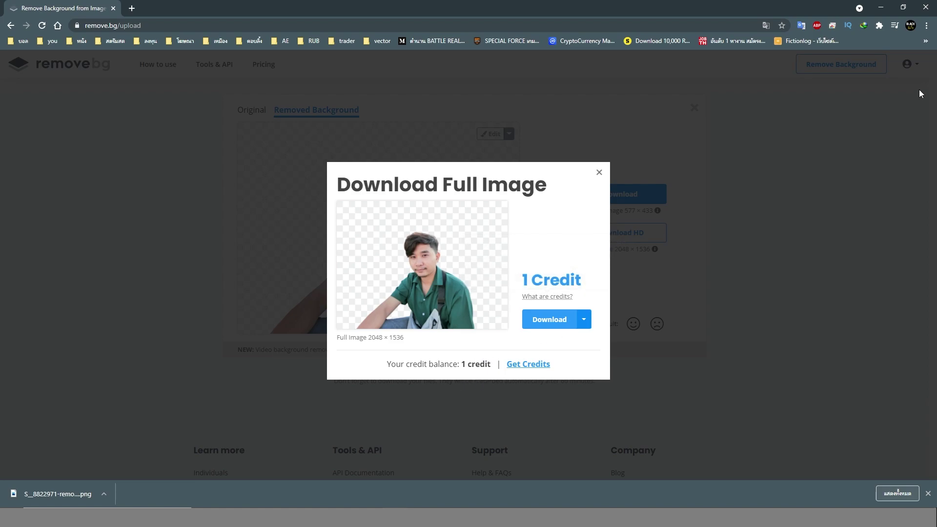
pyautogui.click(598, 174)
pyautogui.click(528, 366)
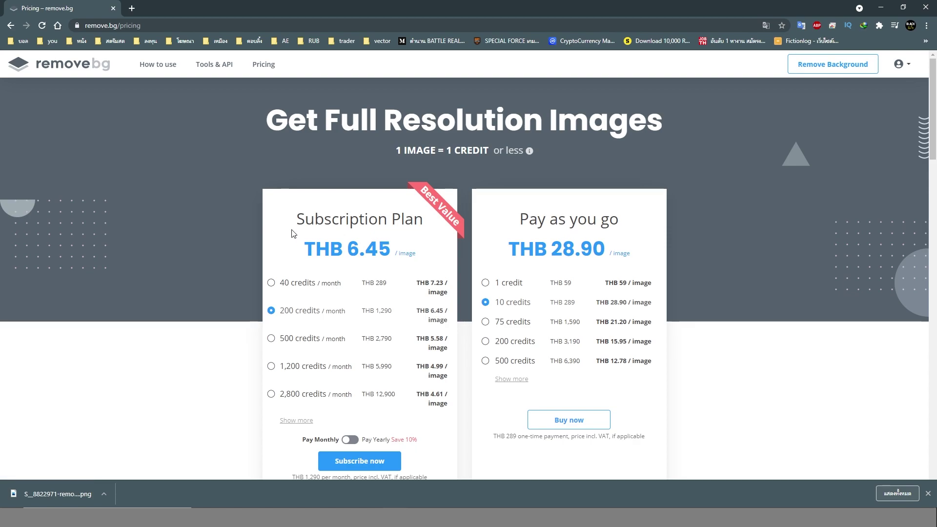
# Compare the monthly subscription plans, selecting credit amounts from 40 up to 15,000 credits.
pyautogui.click(324, 288)
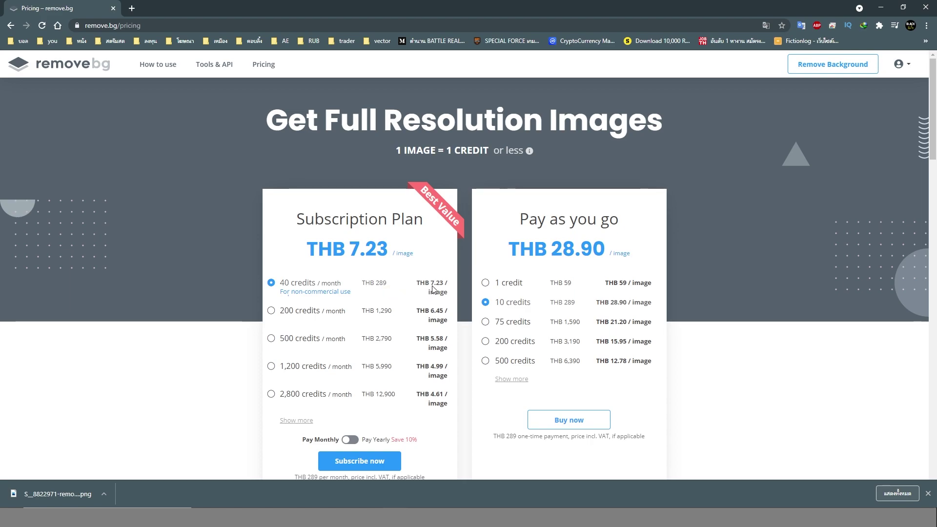
pyautogui.click(359, 317)
pyautogui.click(350, 342)
pyautogui.click(350, 399)
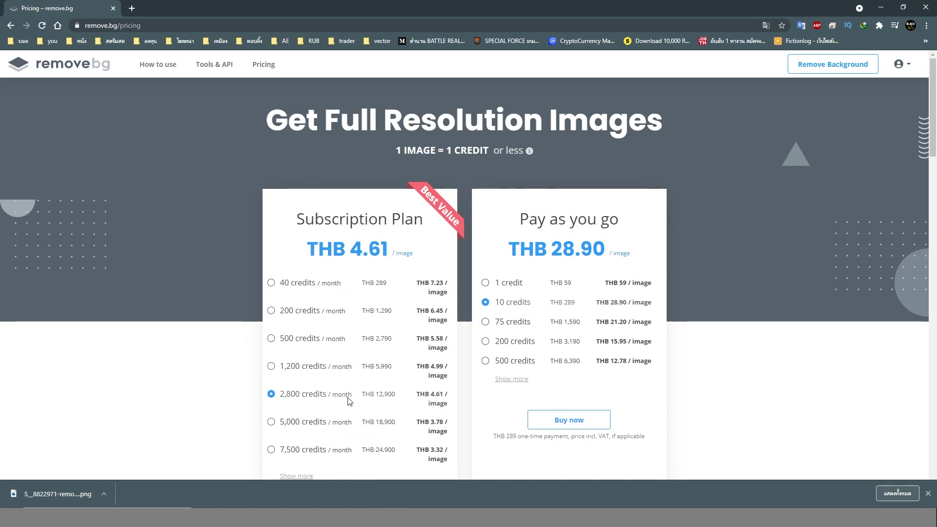
pyautogui.scroll(-4, 349, 401)
pyautogui.click(331, 258)
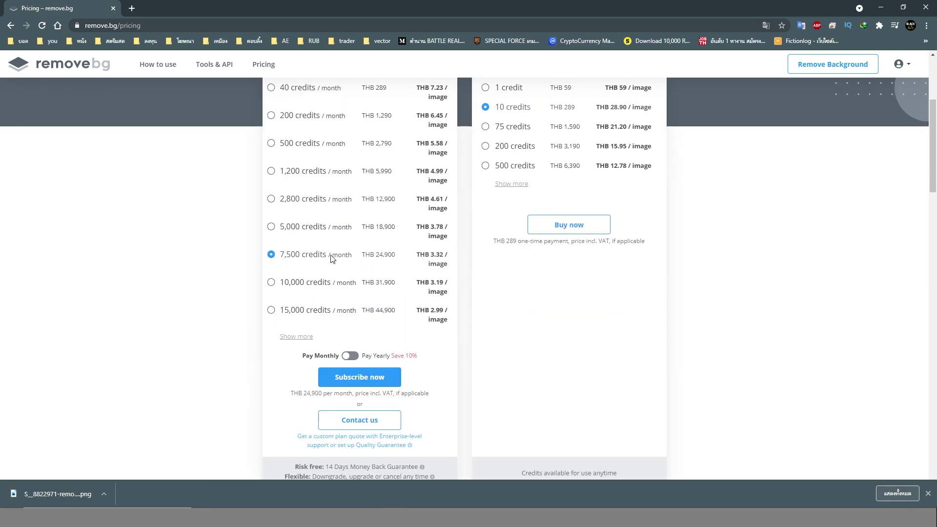
pyautogui.click(317, 314)
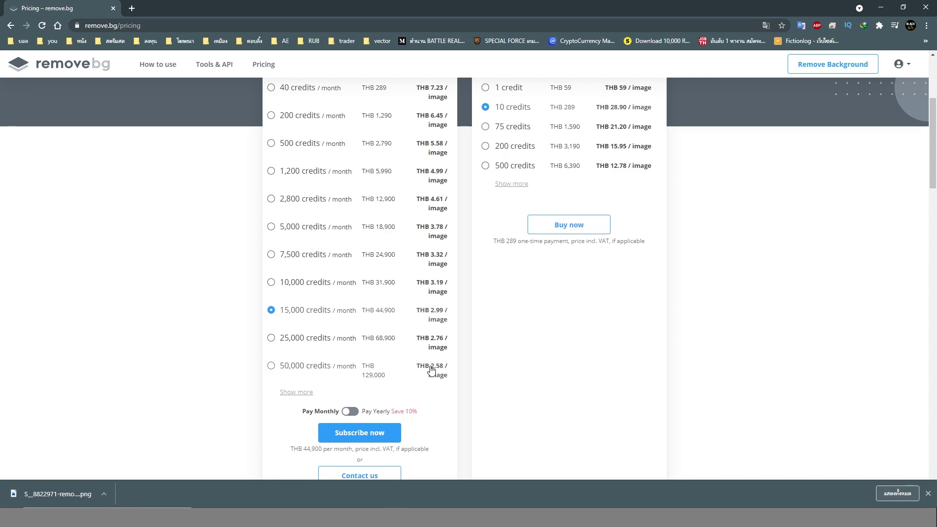
pyautogui.scroll(4, 517, 361)
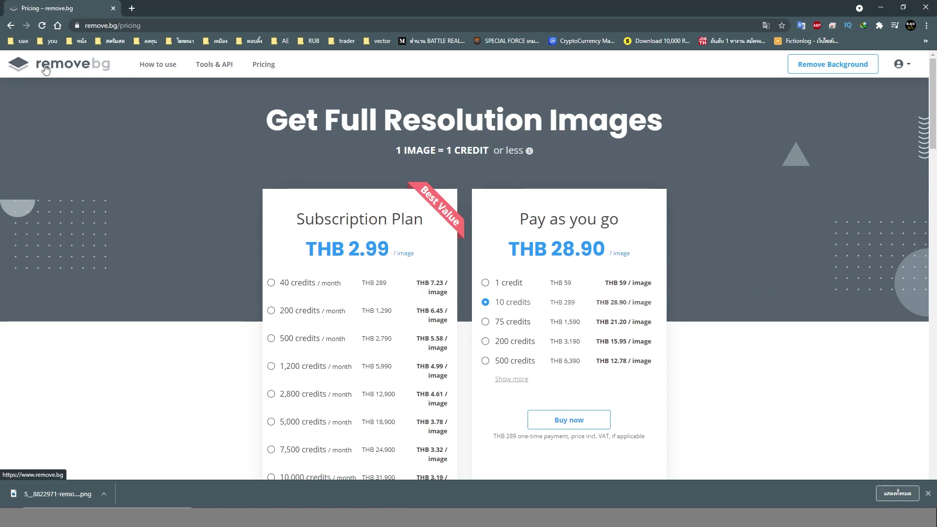
# Return to the remove.bg home page and upload the Pomeranian photo from New folder (2) for background removal.
pyautogui.click(61, 72)
pyautogui.scroll(-5, 508, 219)
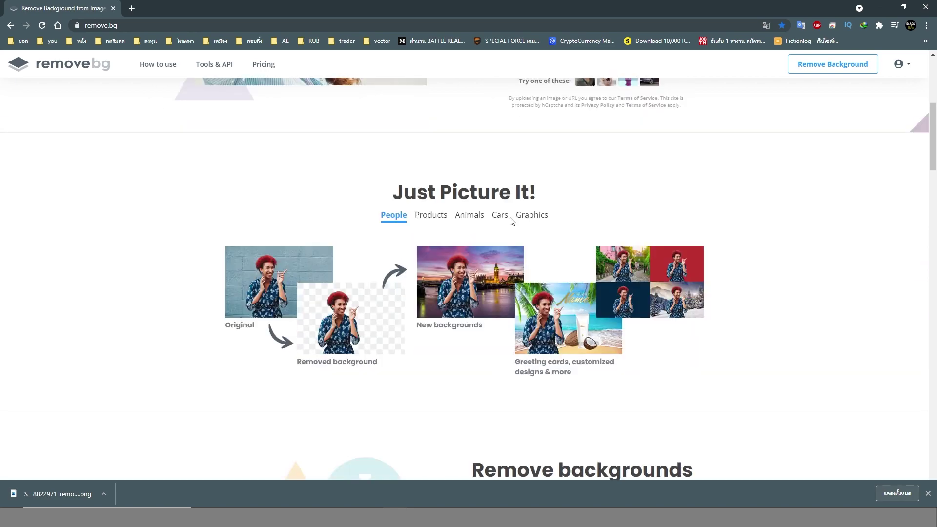
pyautogui.scroll(5, 508, 218)
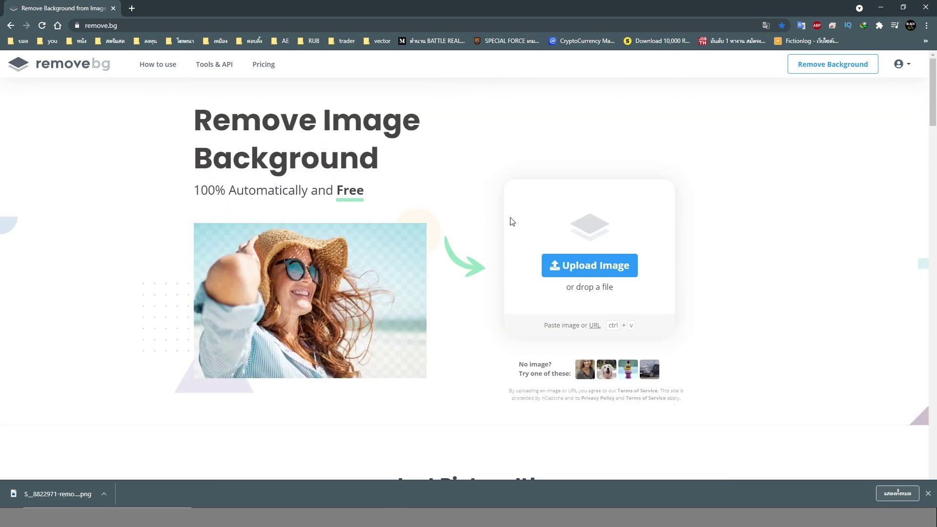
pyautogui.click(576, 266)
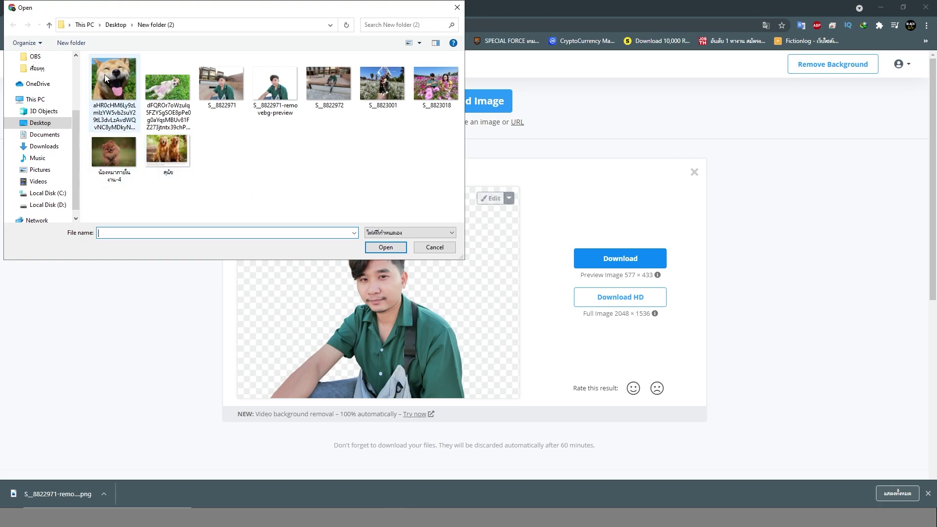
pyautogui.doubleClick(118, 153)
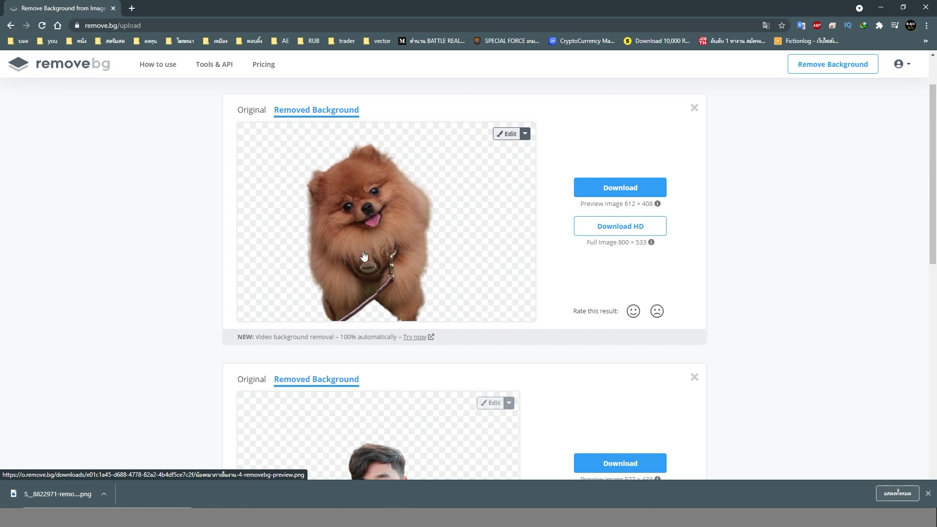
# Review the Pomeranian and earlier cutouts, and upload the image S__8822972 for background removal.
pyautogui.scroll(-2, 363, 255)
pyautogui.scroll(-5, 344, 262)
pyautogui.scroll(5, 345, 262)
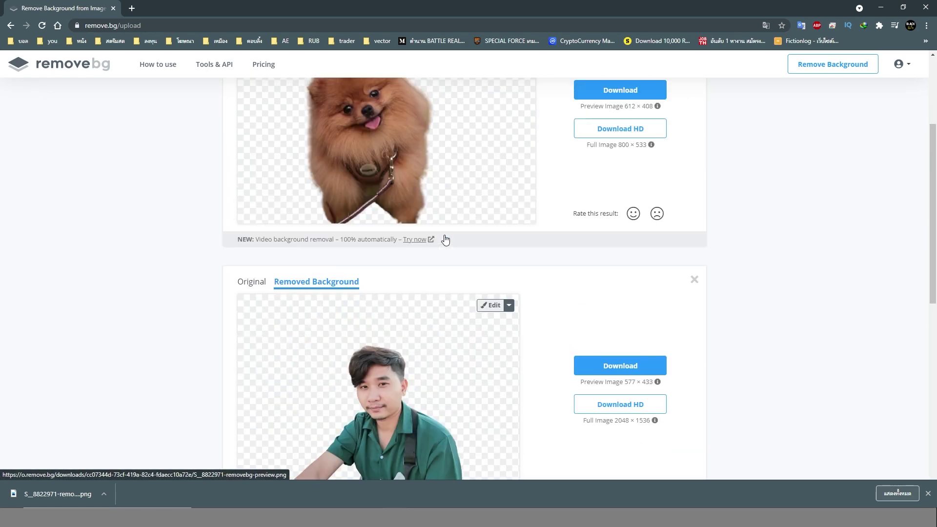
pyautogui.scroll(-3, 441, 237)
pyautogui.scroll(-1, 441, 237)
pyautogui.scroll(8, 440, 195)
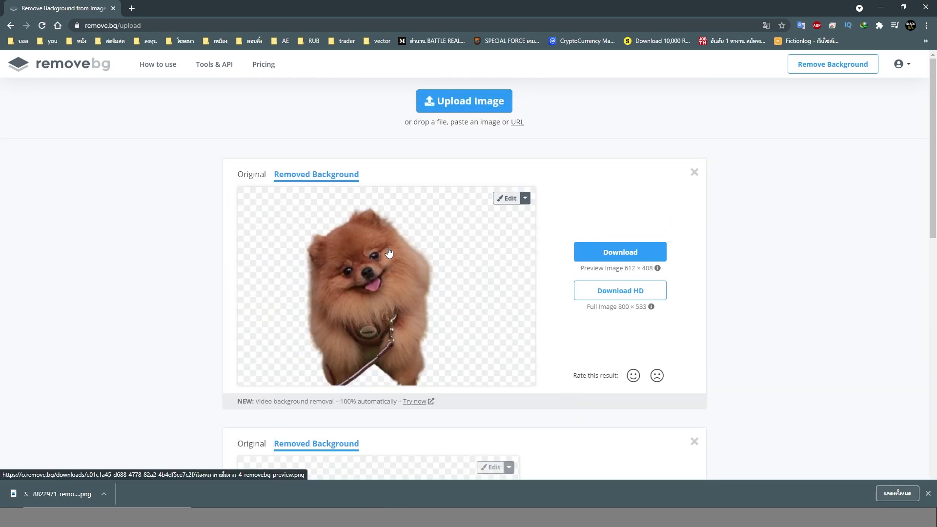
pyautogui.click(440, 102)
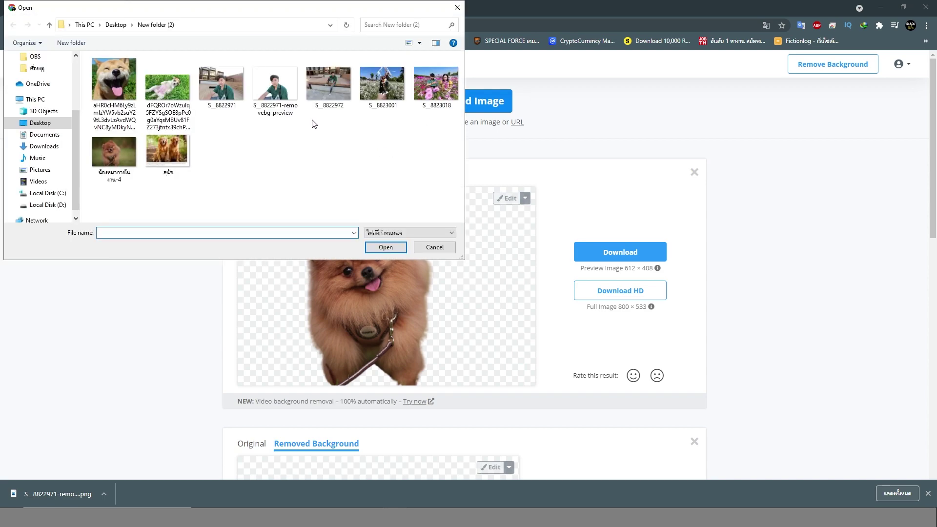
pyautogui.doubleClick(324, 86)
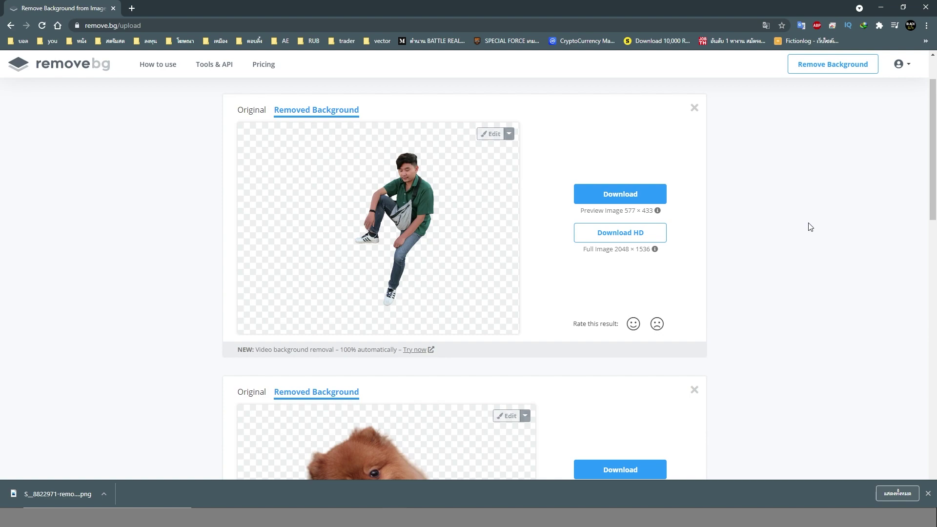
# Upload the image S__8823018 of the couple among flowers for background removal.
pyautogui.moveTo(319, 516)
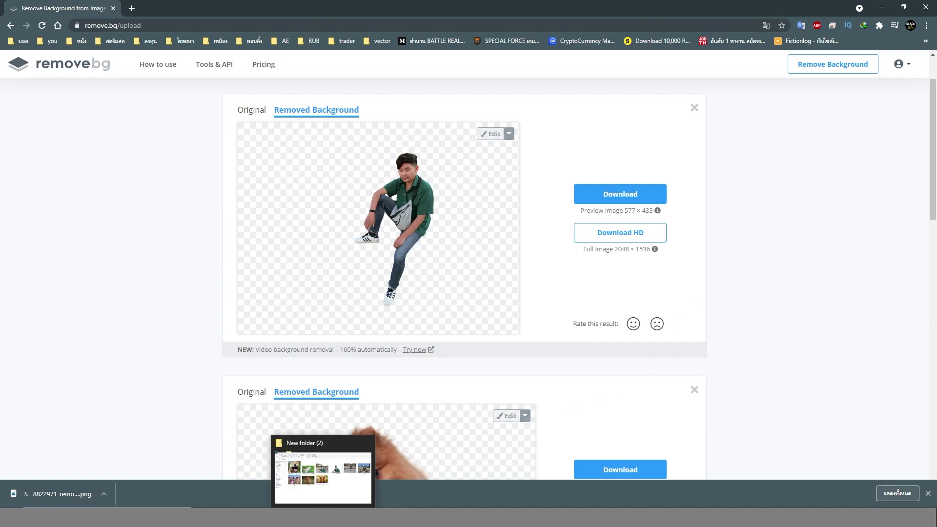
pyautogui.scroll(2, 429, 200)
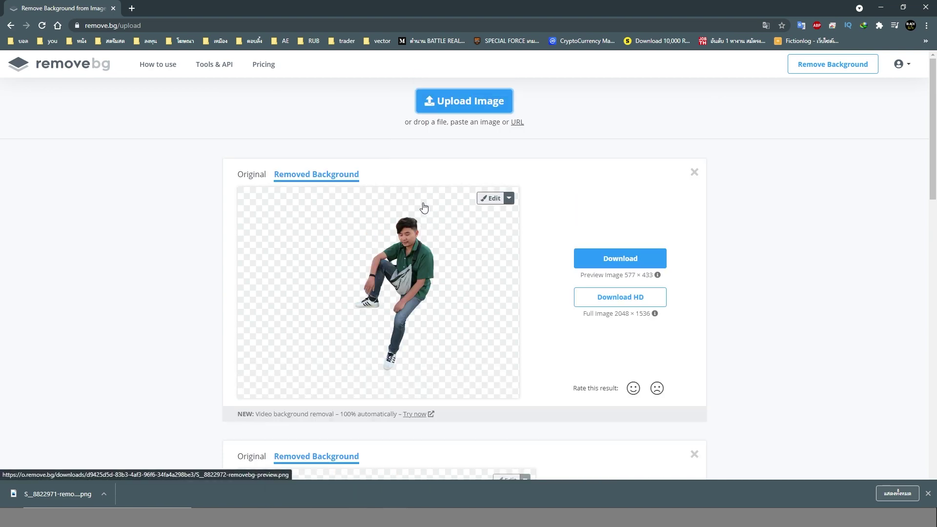
pyautogui.click(480, 106)
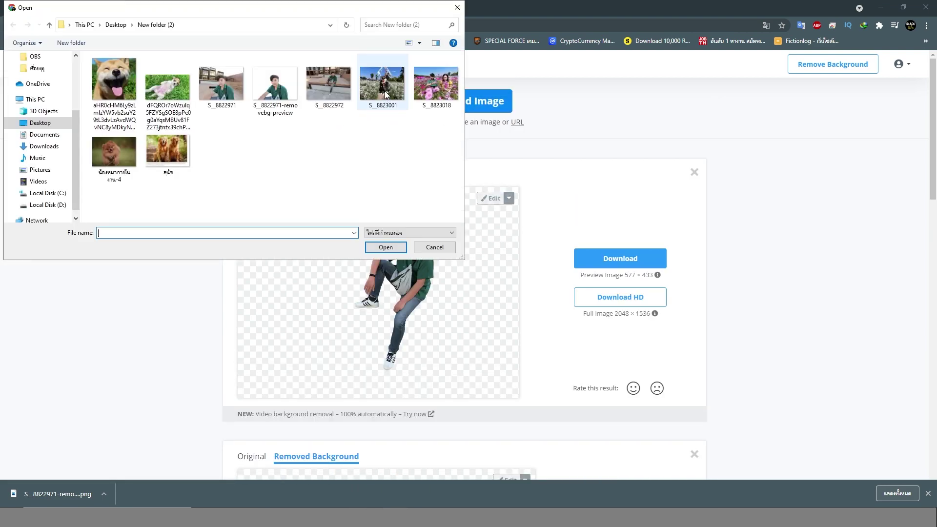
pyautogui.doubleClick(434, 87)
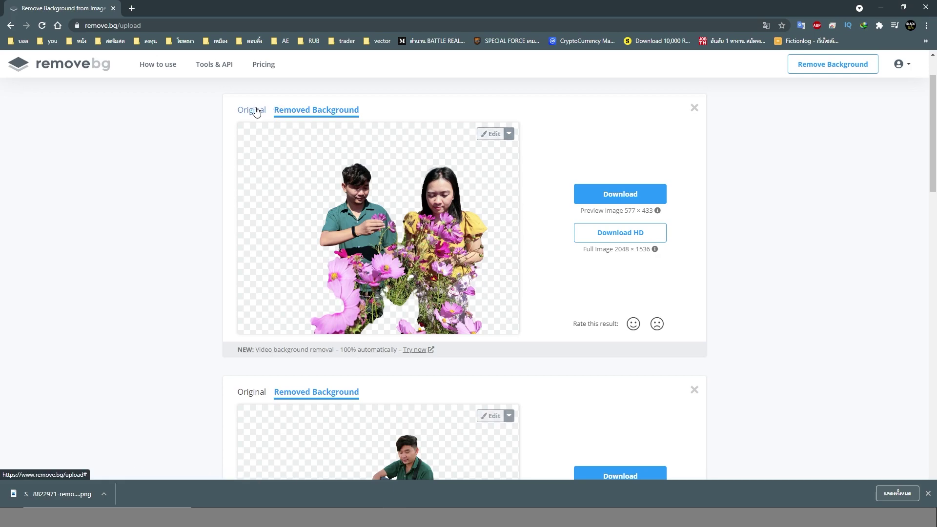
pyautogui.scroll(2, 429, 176)
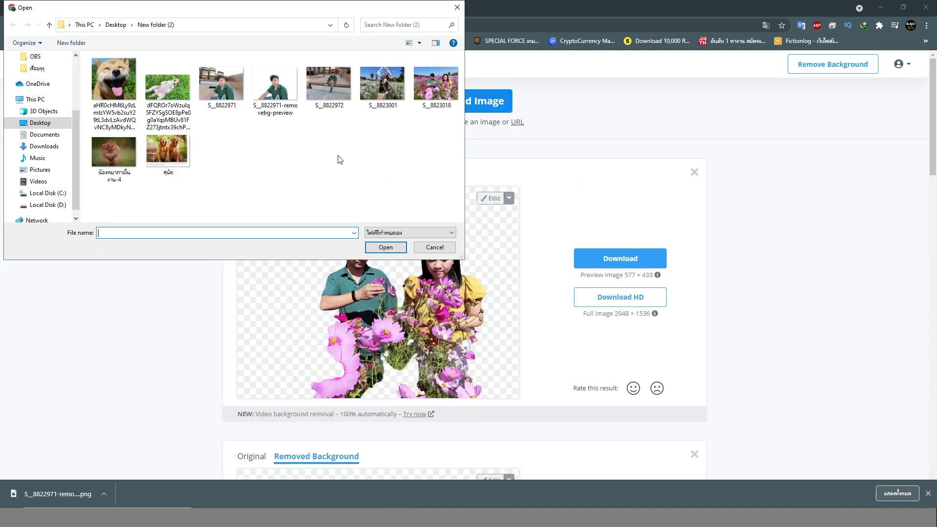
# Upload the photo of the puppy lying on grass and the image S__8823001 for background removal.
pyautogui.doubleClick(168, 88)
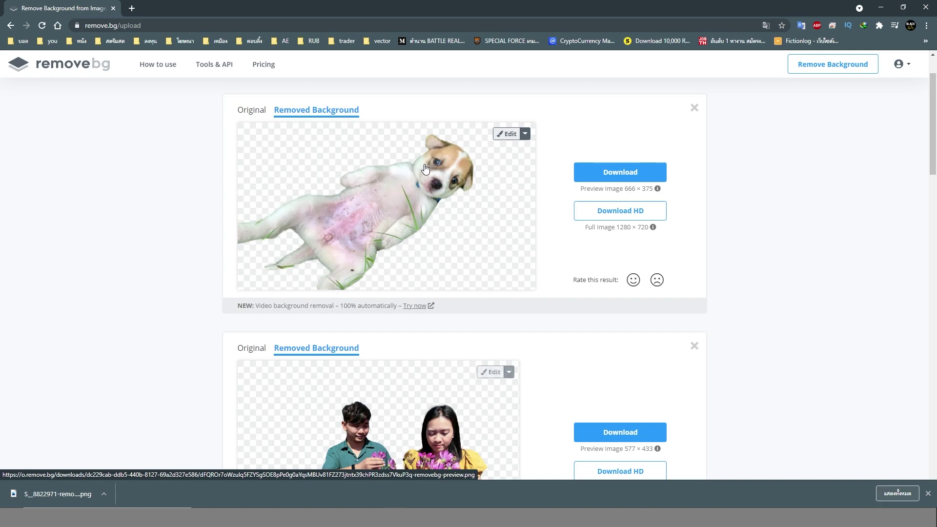
pyautogui.scroll(2, 316, 176)
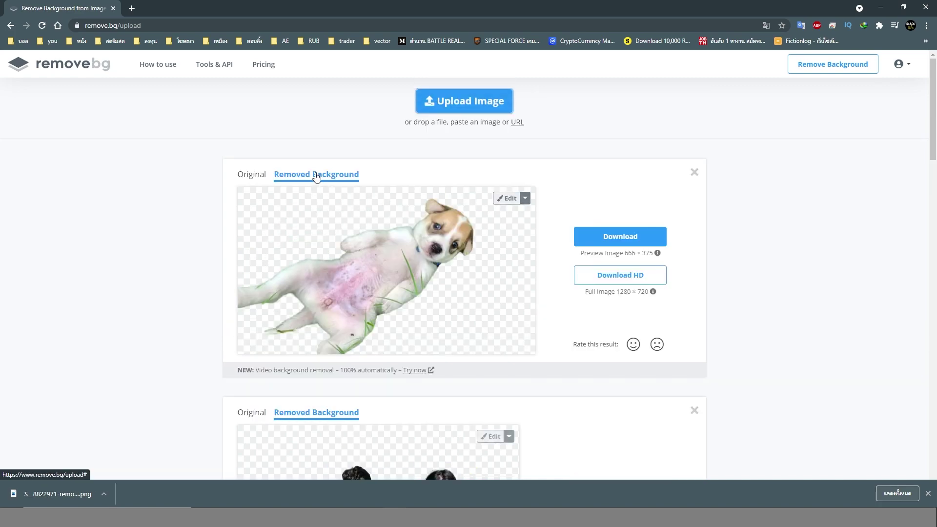
pyautogui.click(438, 110)
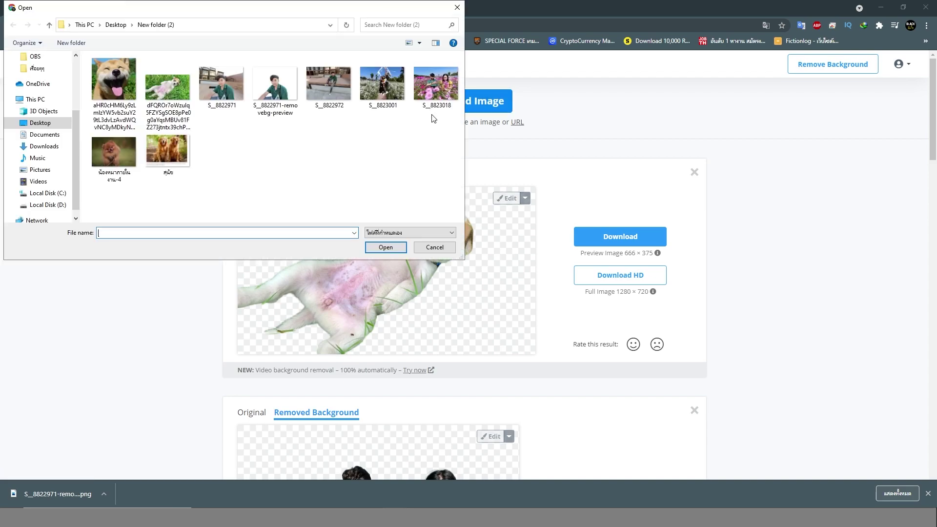
pyautogui.doubleClick(374, 98)
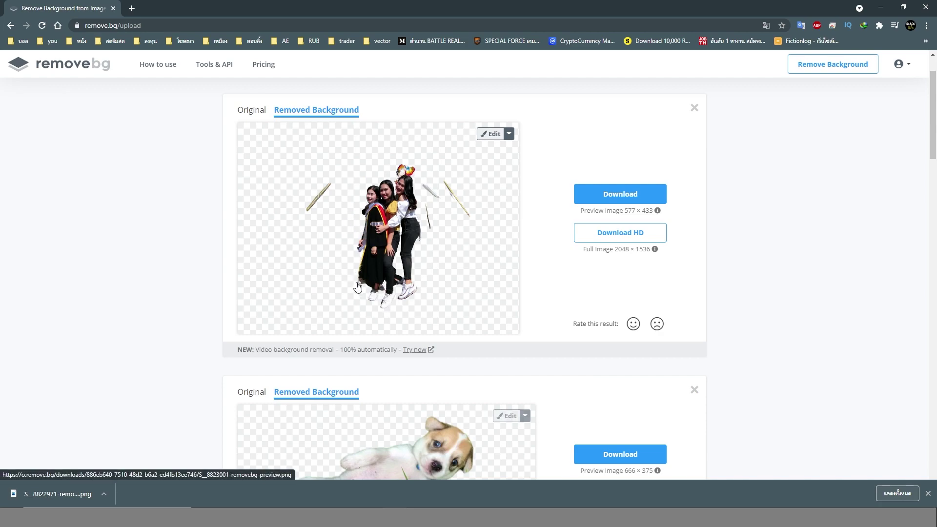
# Upload the marigold field photo S__8822983 from the ภาพ folder on Local Disk (D:) for background removal.
pyautogui.scroll(1, 376, 232)
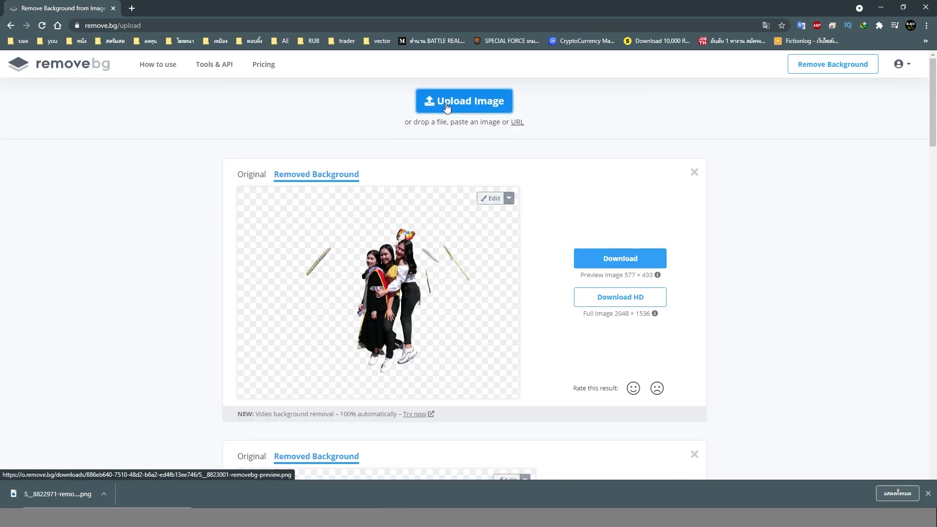
pyautogui.click(429, 103)
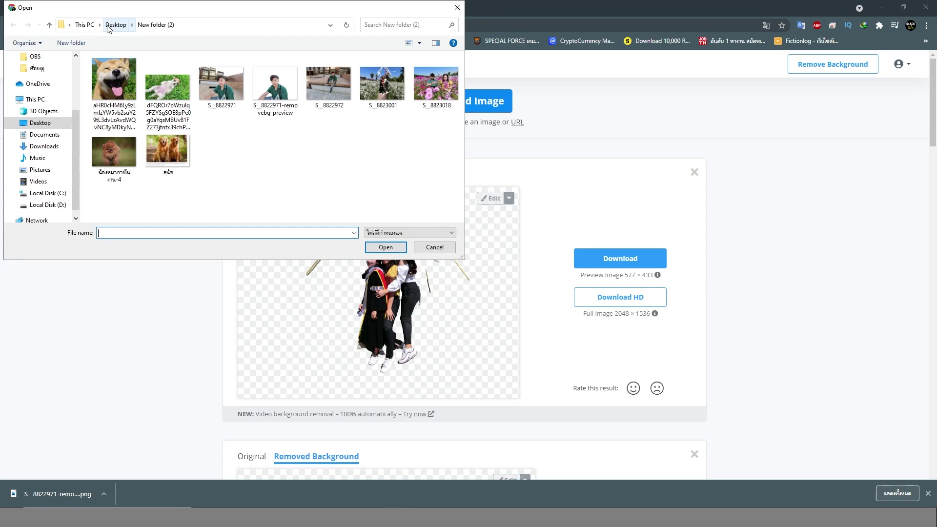
pyautogui.scroll(-1, 39, 147)
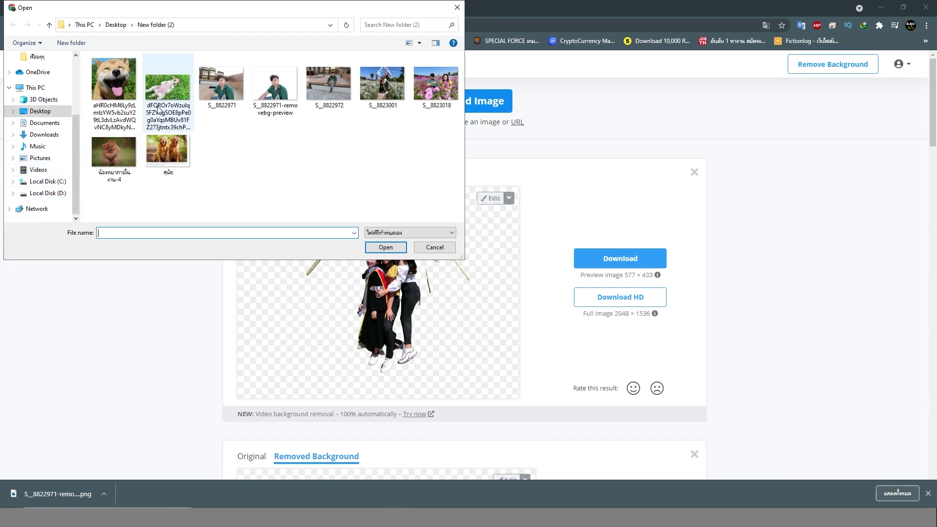
pyautogui.click(68, 193)
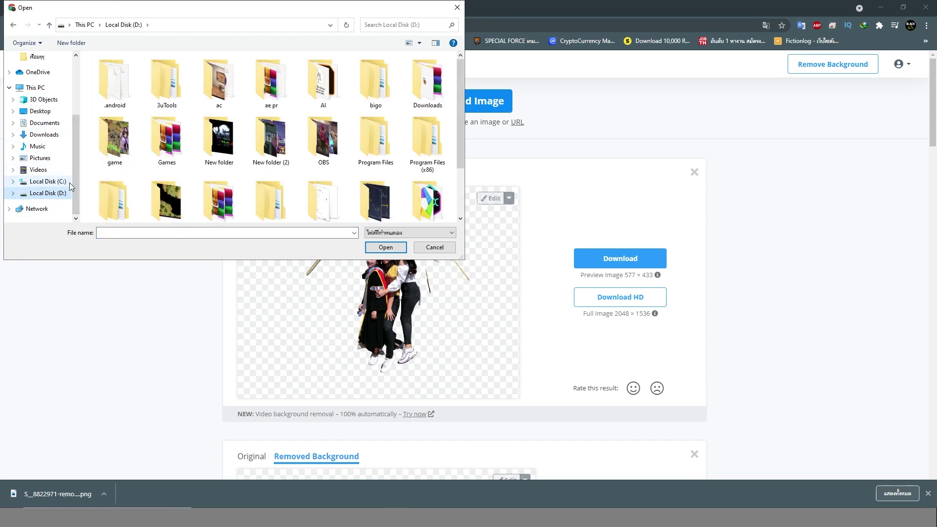
pyautogui.scroll(-1, 252, 182)
pyautogui.doubleClick(166, 188)
pyautogui.scroll(-2, 249, 160)
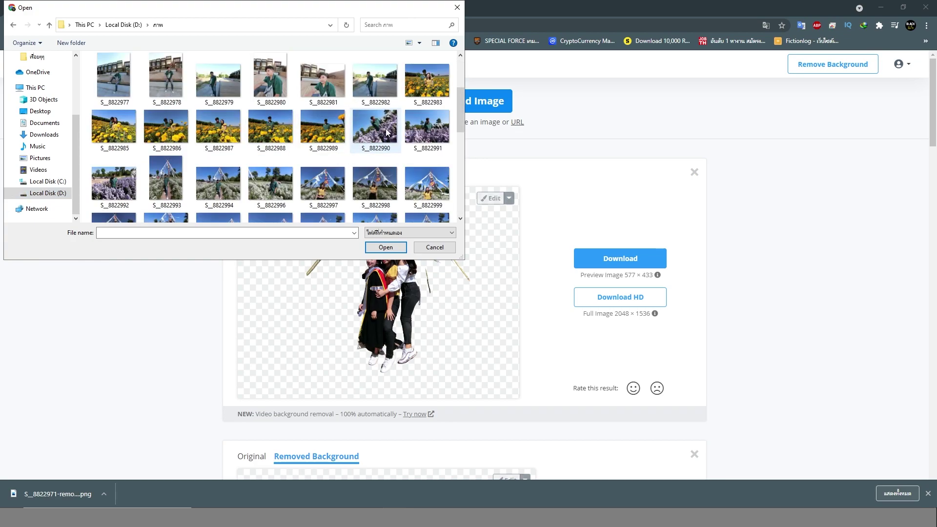
pyautogui.doubleClick(427, 83)
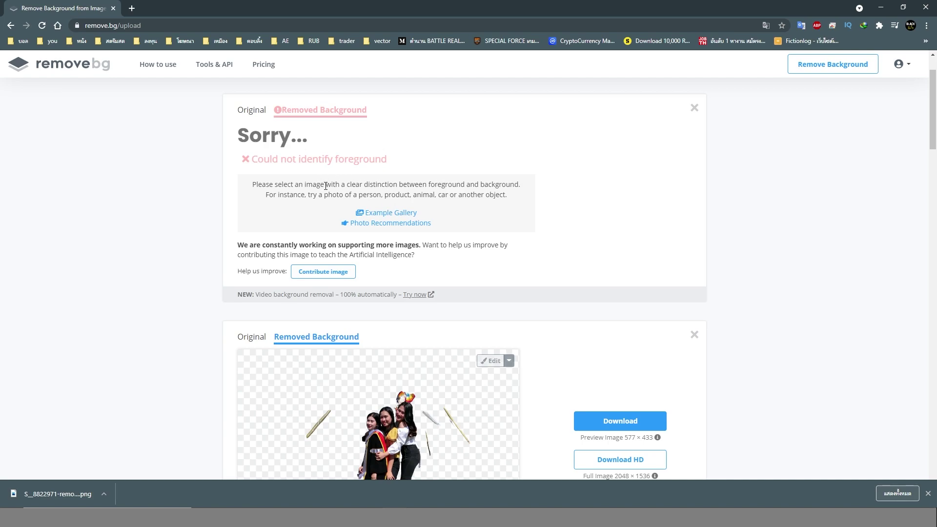
# View the original marigold field photo and review the earlier cutouts on the page.
pyautogui.scroll(-3, 326, 186)
pyautogui.scroll(3, 325, 184)
pyautogui.click(252, 110)
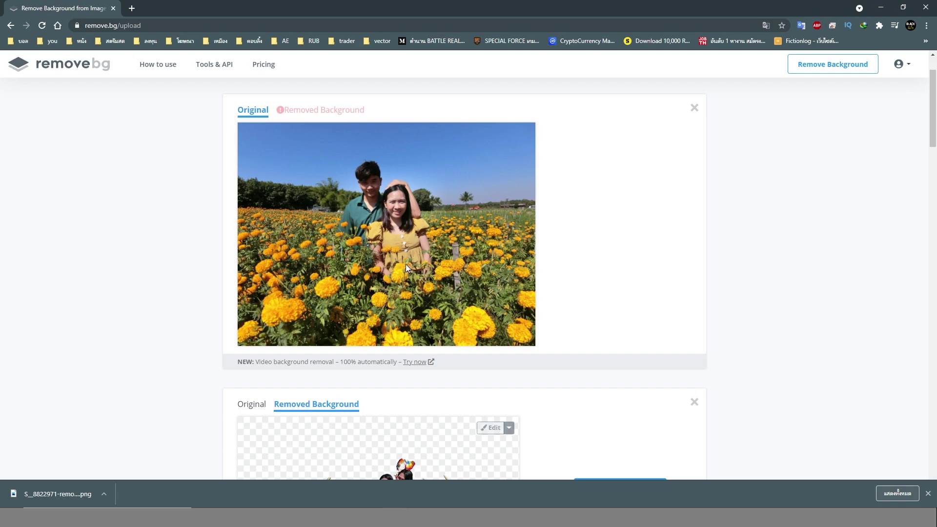
pyautogui.scroll(-20, 326, 167)
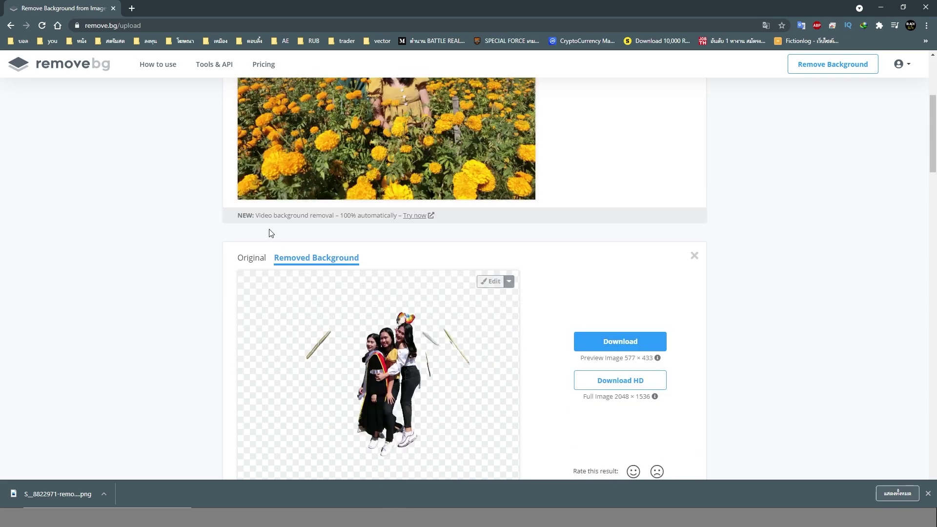
pyautogui.scroll(-10, 270, 234)
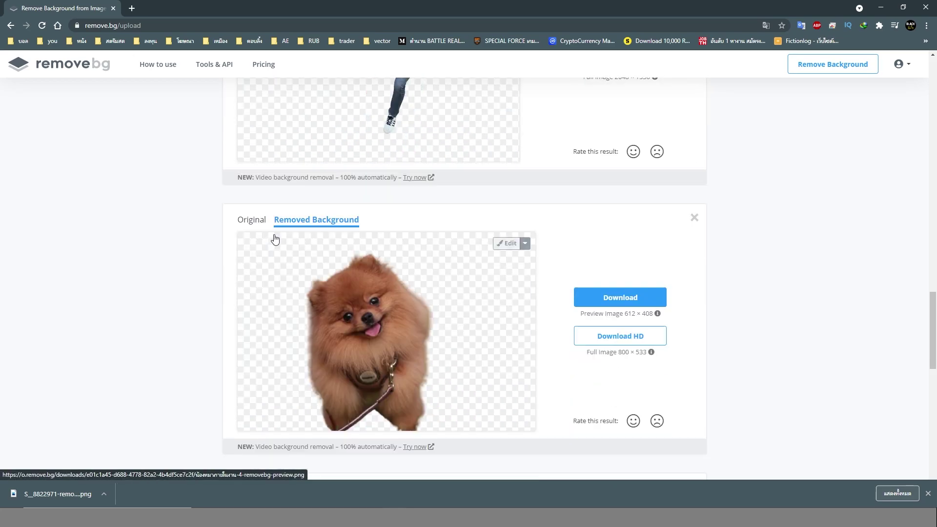
pyautogui.scroll(20, 349, 219)
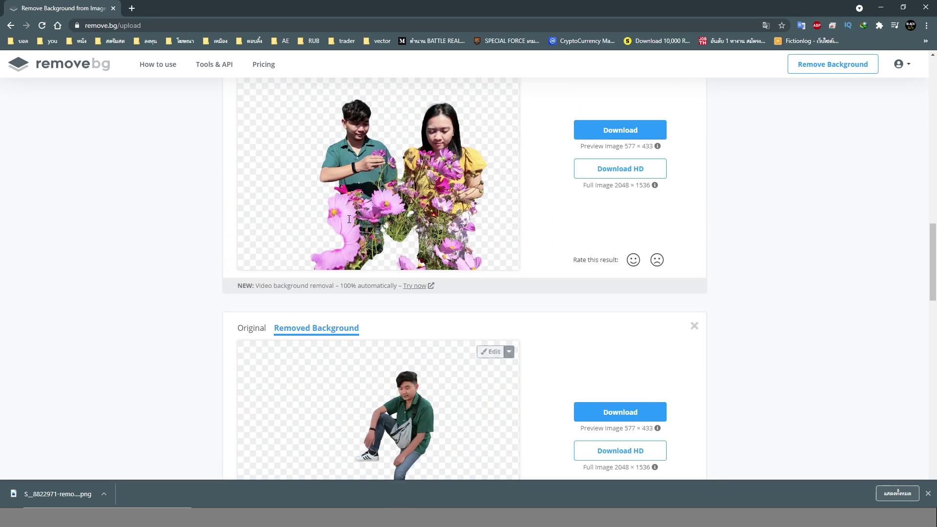
# Upload the photo of the two golden retrievers from New folder (2) for background removal.
pyautogui.click(476, 102)
pyautogui.scroll(1, 44, 122)
pyautogui.click(56, 69)
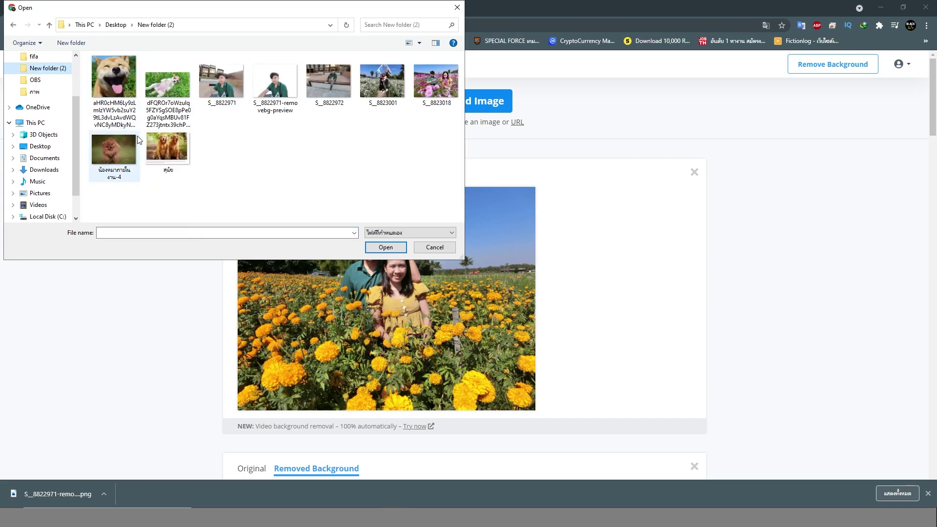
pyautogui.doubleClick(173, 137)
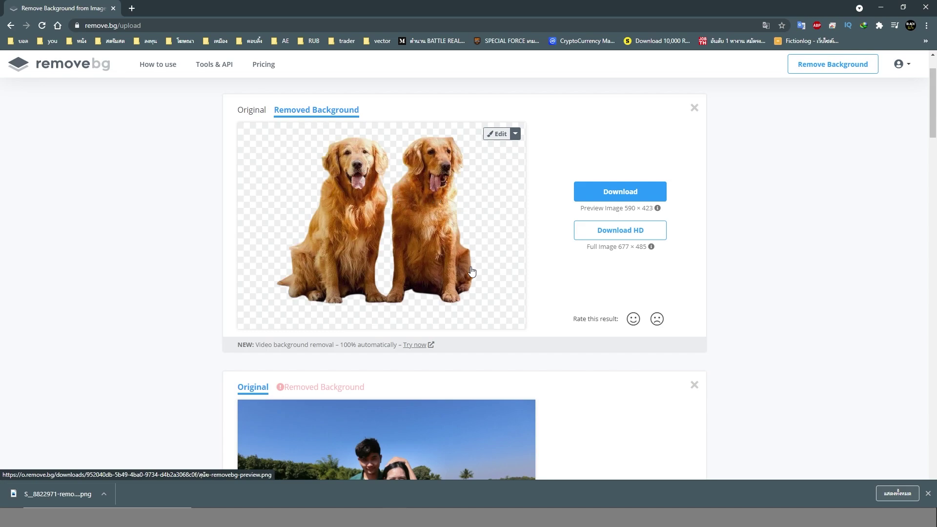
# Examine the golden retriever cutout, its download options and all the earlier results down to the first portrait.
pyautogui.scroll(-5, 330, 195)
pyautogui.scroll(7, 330, 200)
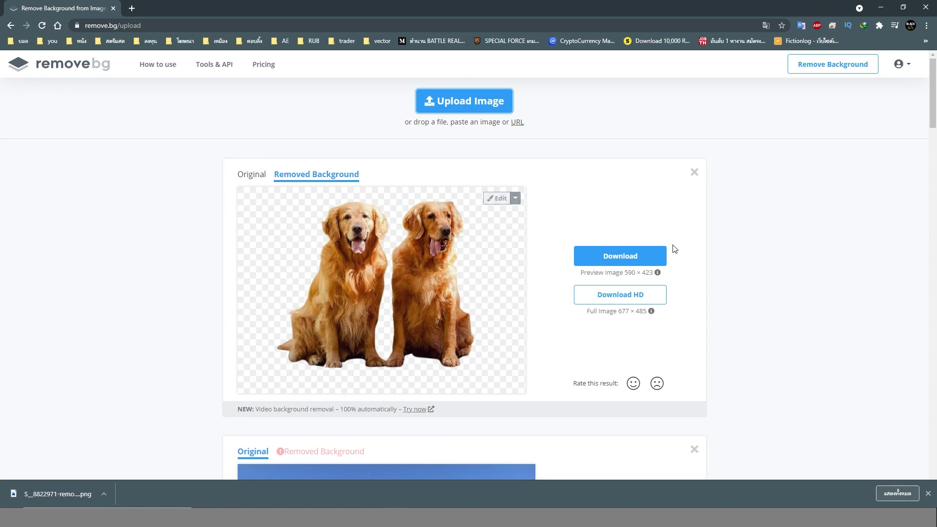
pyautogui.moveTo(626, 275); pyautogui.dragTo(748, 274)
pyautogui.click(749, 274)
pyautogui.scroll(-6, 716, 306)
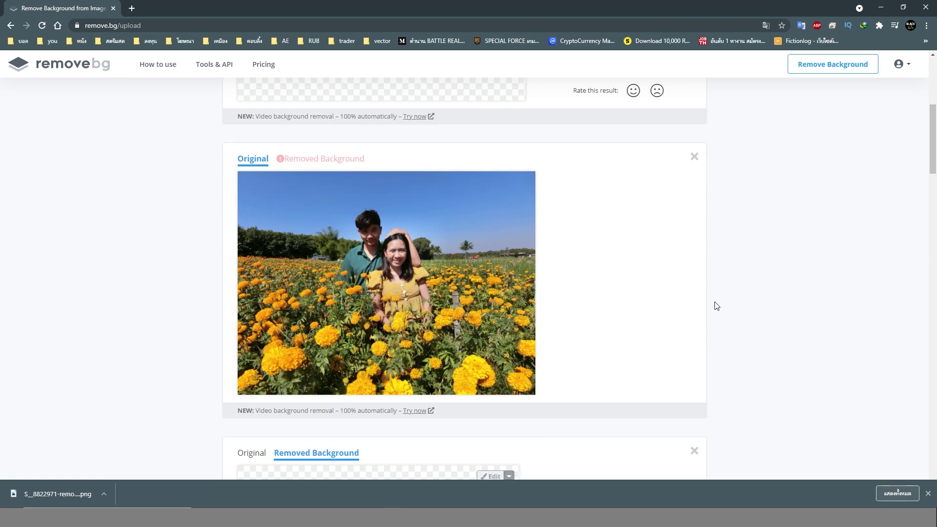
pyautogui.scroll(-20, 715, 306)
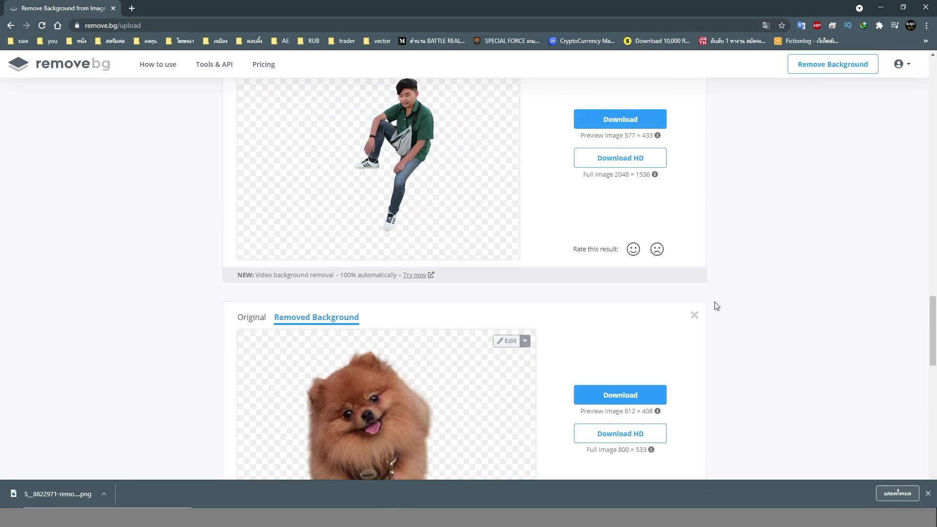
pyautogui.scroll(-8, 716, 306)
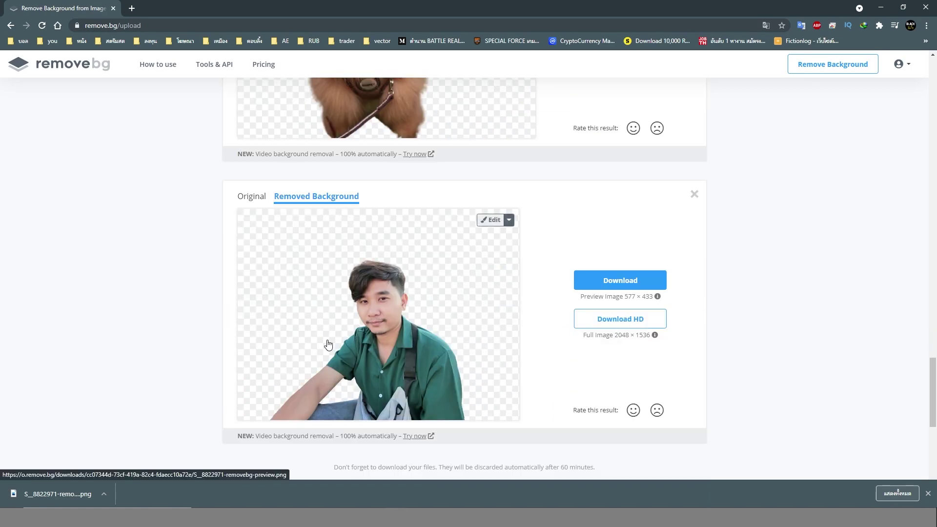
# Save the preview cutout of the seated man as S__8822972-removebg-preview in New folder (2), as a PNG image.
pyautogui.scroll(12, 328, 344)
pyautogui.hotkey('ctrl', 's')
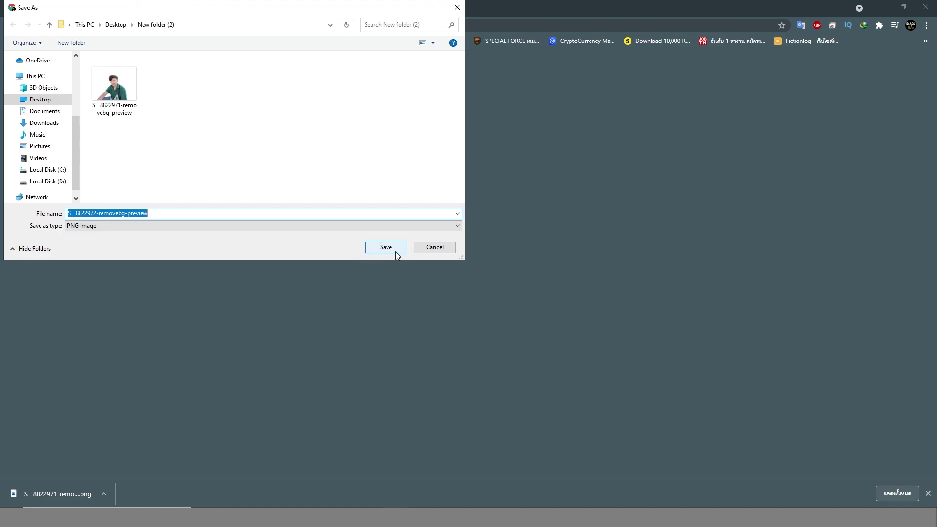
pyautogui.click(393, 248)
# Switch to File Explorer and place S__8822972-removebg-preview into the Photoshop document, enlarging it over the magenta background.
pyautogui.hotkey('alt', 'Tab')
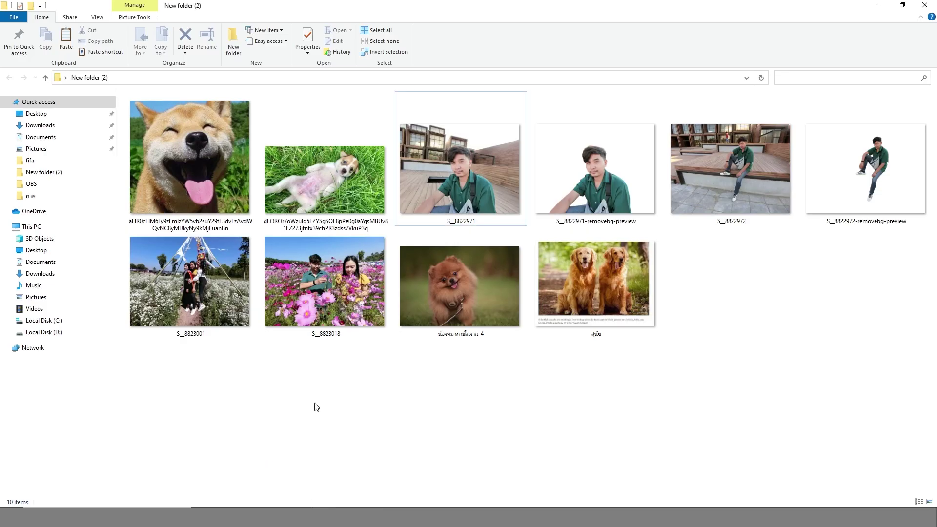
pyautogui.moveTo(866, 158); pyautogui.dragTo(504, 287)
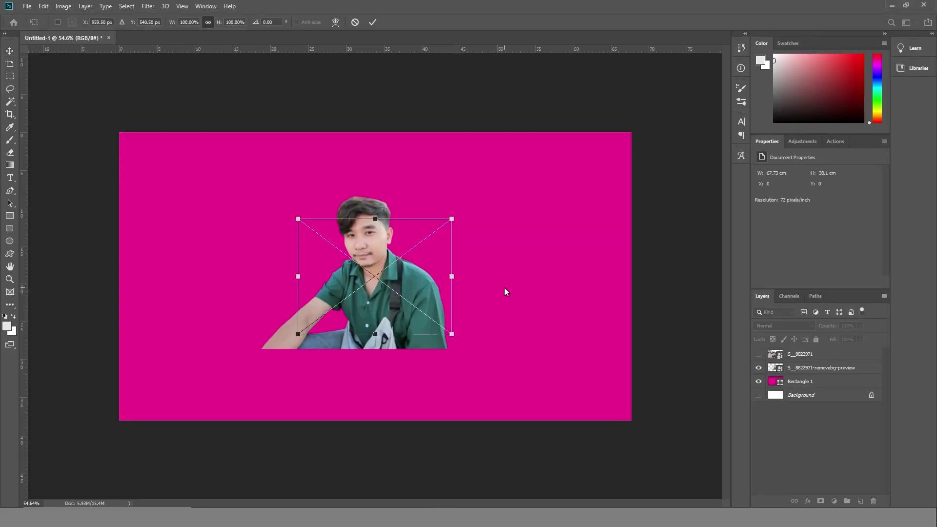
pyautogui.moveTo(410, 246); pyautogui.dragTo(497, 226)
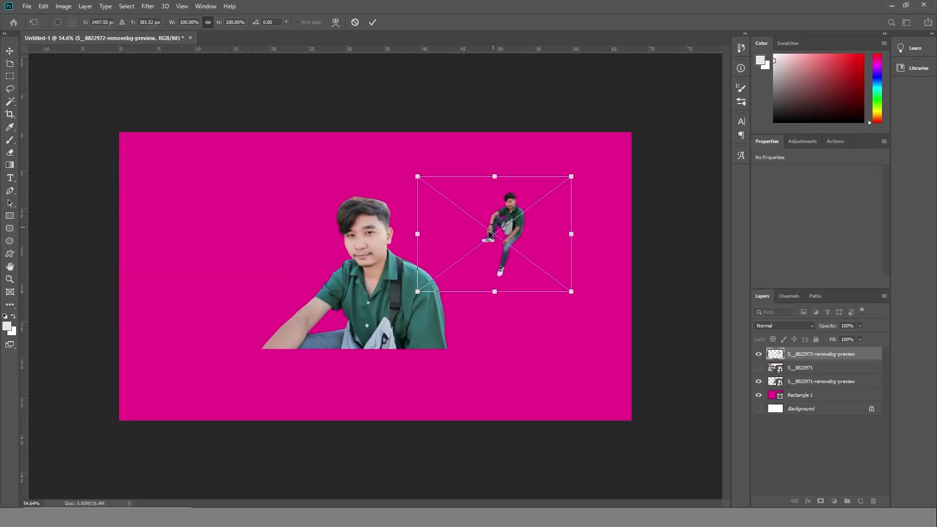
pyautogui.moveTo(417, 290); pyautogui.dragTo(183, 428)
pyautogui.press('Return')
# Resize the full-body cutout to about 10 by 19.4 cm and place it beside the close-up portrait's right side.
pyautogui.moveTo(431, 255); pyautogui.dragTo(563, 234)
pyautogui.moveTo(589, 193)
pyautogui.mouseDown()
pyautogui.moveTo(566, 235)
pyautogui.moveTo(578, 189)
pyautogui.mouseUp()
pyautogui.moveTo(694, 153); pyautogui.dragTo(596, 229)
pyautogui.moveTo(489, 323); pyautogui.dragTo(523, 310)
pyautogui.press('Return')
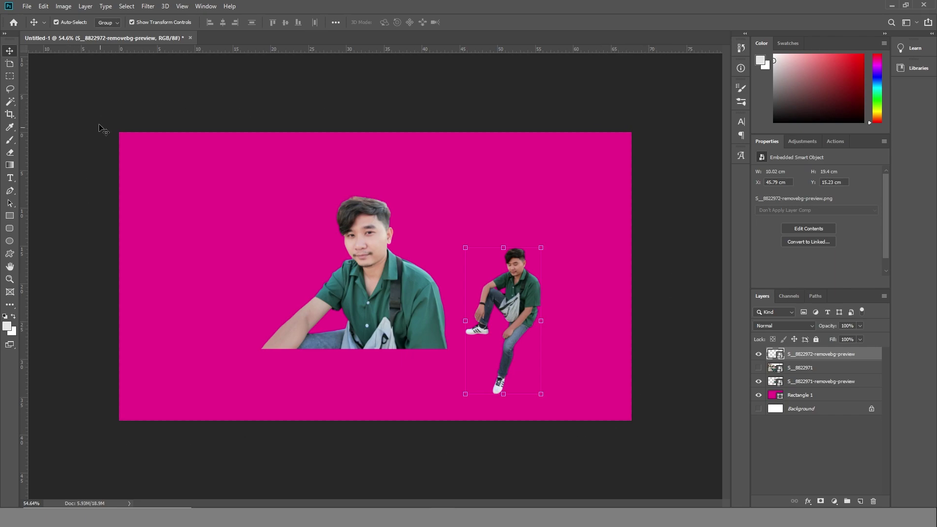
# Move the close-up portrait into the canvas's lower-left corner and the full-body cutout just right of the canvas centre.
pyautogui.click(658, 375)
pyautogui.moveTo(509, 307); pyautogui.dragTo(525, 261)
pyautogui.moveTo(390, 283); pyautogui.dragTo(245, 354)
pyautogui.moveTo(535, 266); pyautogui.dragTo(444, 266)
pyautogui.click(488, 85)
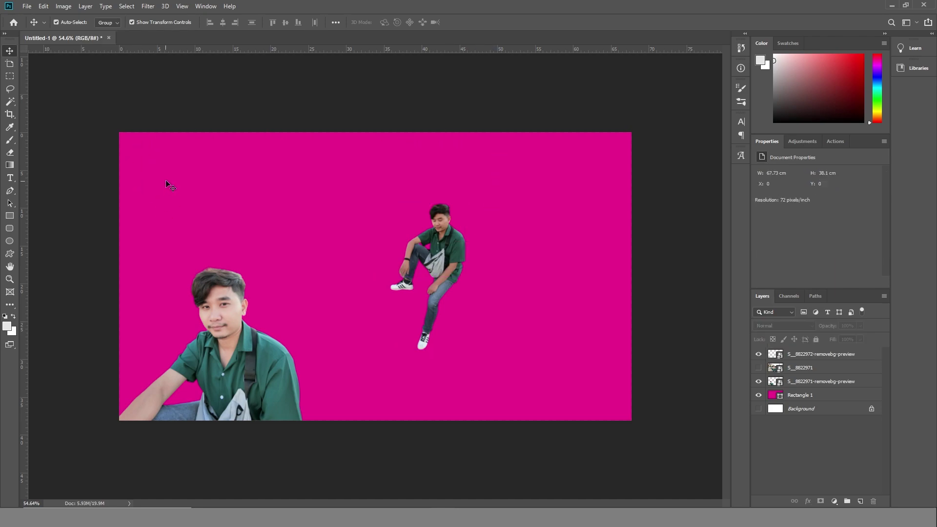
# Reposition the full-body cutout in the canvas's right half at about X 38 cm, Y 14.1 cm, and deselect it.
pyautogui.moveTo(442, 246); pyautogui.dragTo(530, 183)
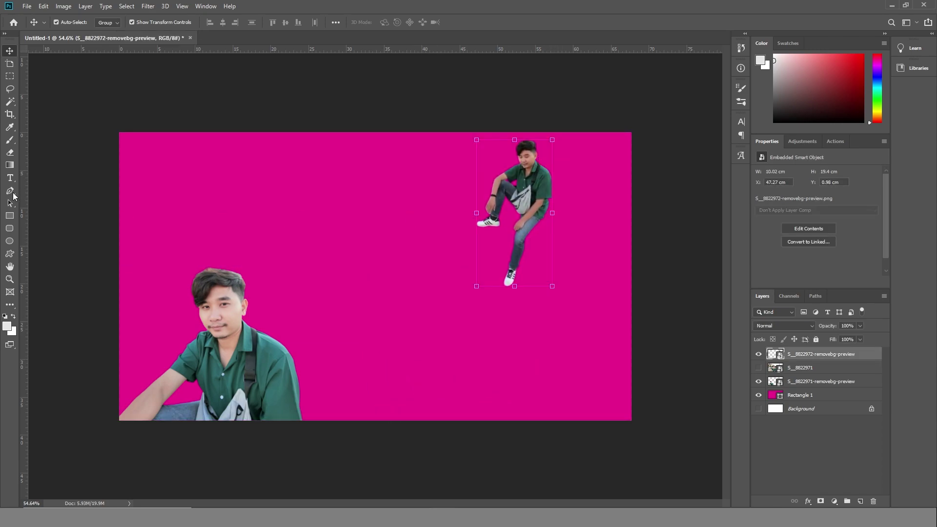
pyautogui.click(388, 103)
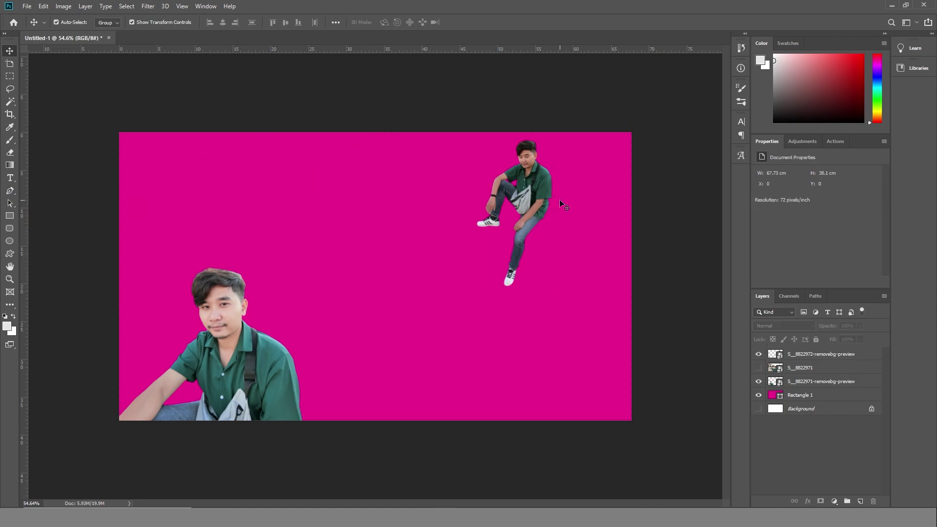
pyautogui.moveTo(530, 192); pyautogui.dragTo(461, 292)
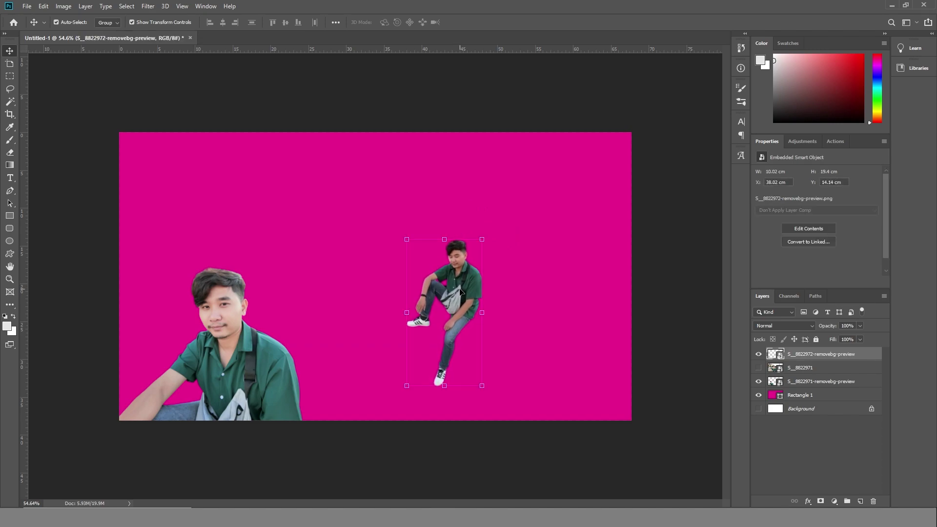
pyautogui.scroll(3, 453, 297)
pyautogui.scroll(-4, 449, 298)
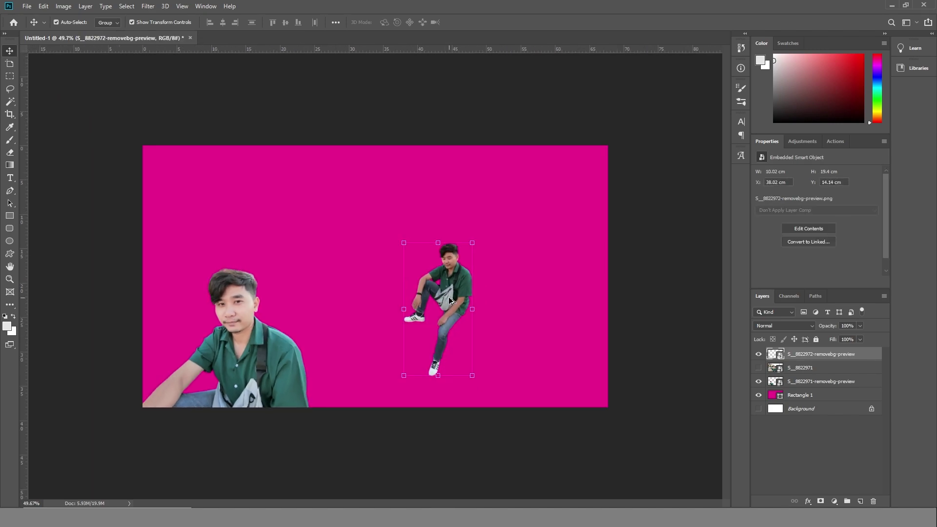
pyautogui.click(687, 249)
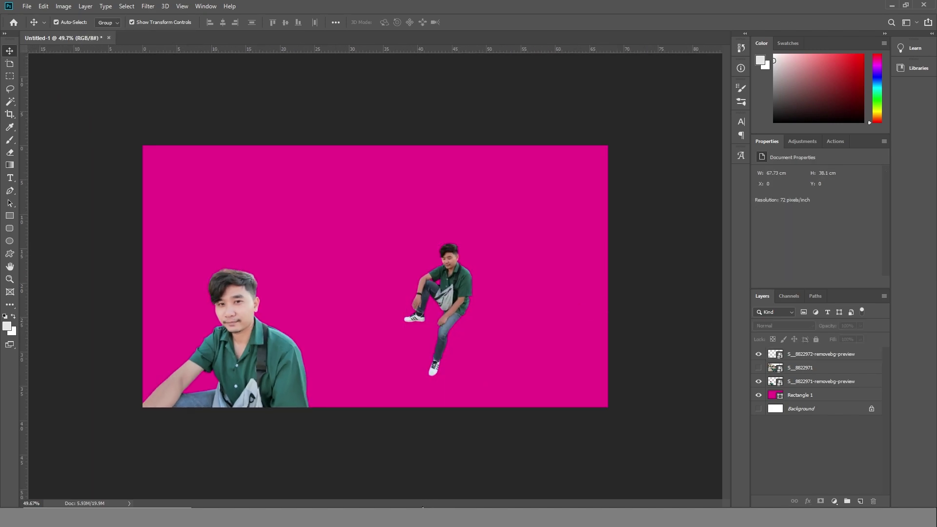